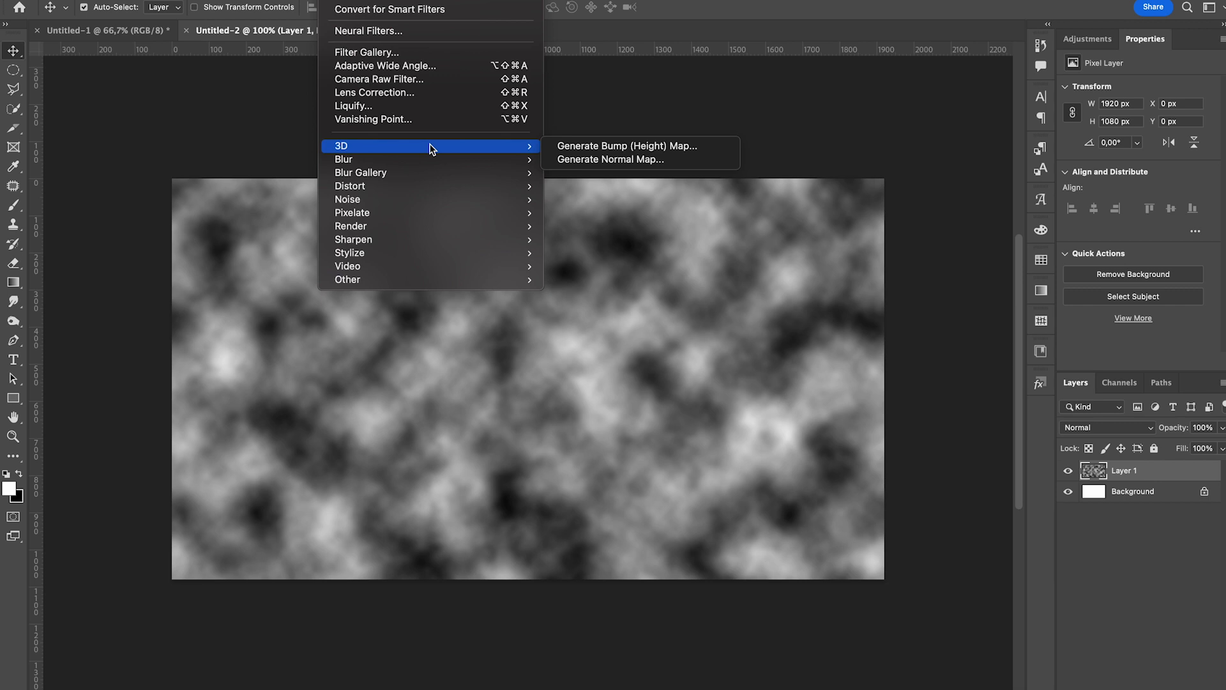
# - Apply a Wave distortion to Layer 1 with 1 generator, wavelength 47 to 641, amplitude 317 to 930, and scale 82% horizontal, 90% vertical
pyautogui.moveTo(420, 189)
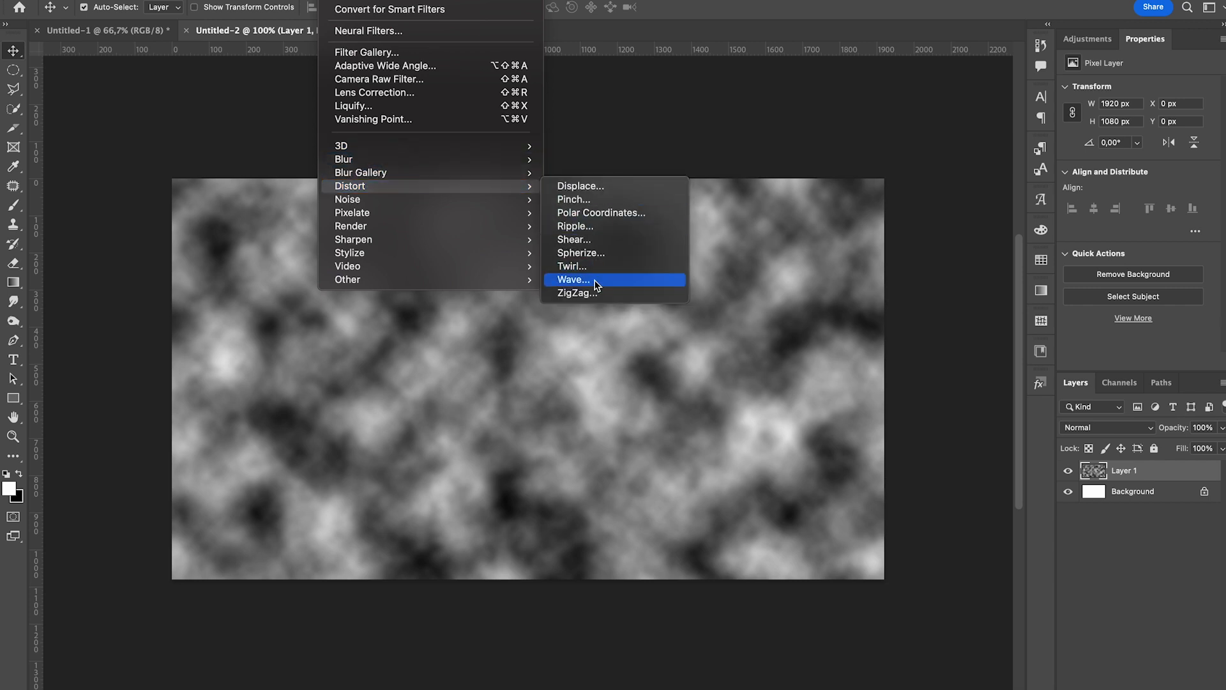
pyautogui.click(573, 280)
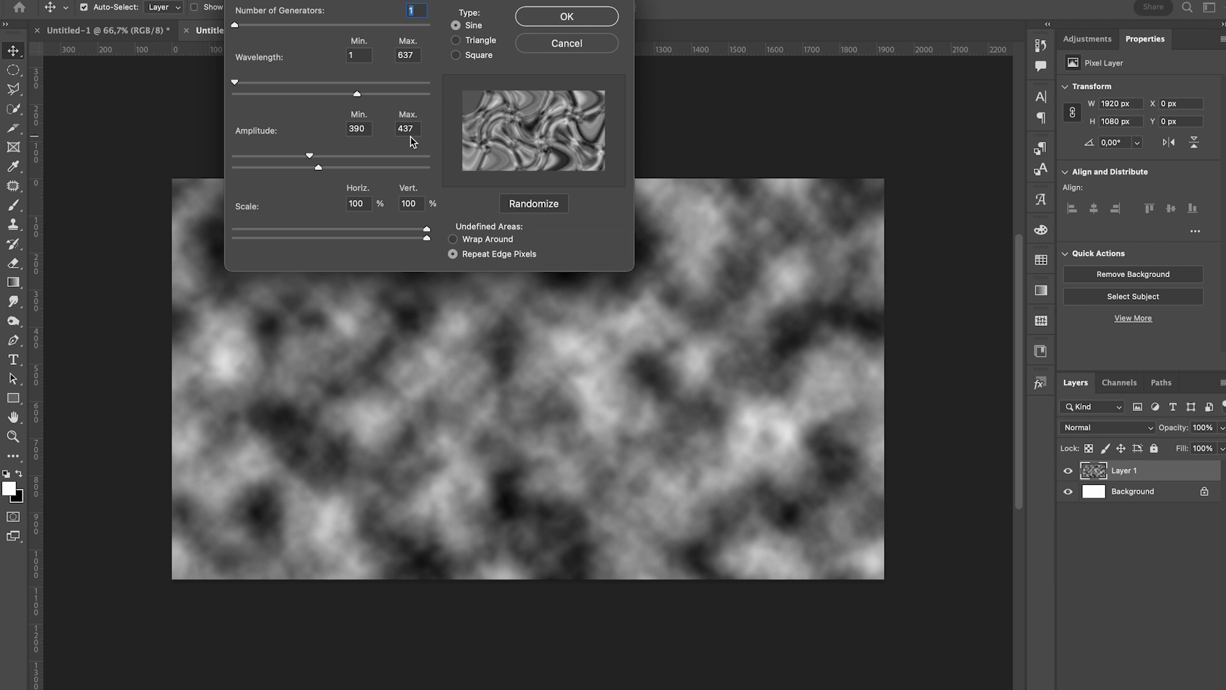
pyautogui.moveTo(321, 171); pyautogui.dragTo(296, 143)
pyautogui.moveTo(360, 99)
pyautogui.mouseDown()
pyautogui.moveTo(265, 95)
pyautogui.moveTo(424, 97)
pyautogui.moveTo(358, 97)
pyautogui.mouseUp()
pyautogui.moveTo(236, 85)
pyautogui.mouseDown()
pyautogui.moveTo(271, 83)
pyautogui.moveTo(243, 83)
pyautogui.mouseUp()
pyautogui.moveTo(235, 26)
pyautogui.mouseDown()
pyautogui.moveTo(256, 26)
pyautogui.moveTo(226, 27)
pyautogui.mouseUp()
pyautogui.moveTo(427, 229)
pyautogui.mouseDown()
pyautogui.moveTo(274, 230)
pyautogui.moveTo(409, 240)
pyautogui.mouseUp()
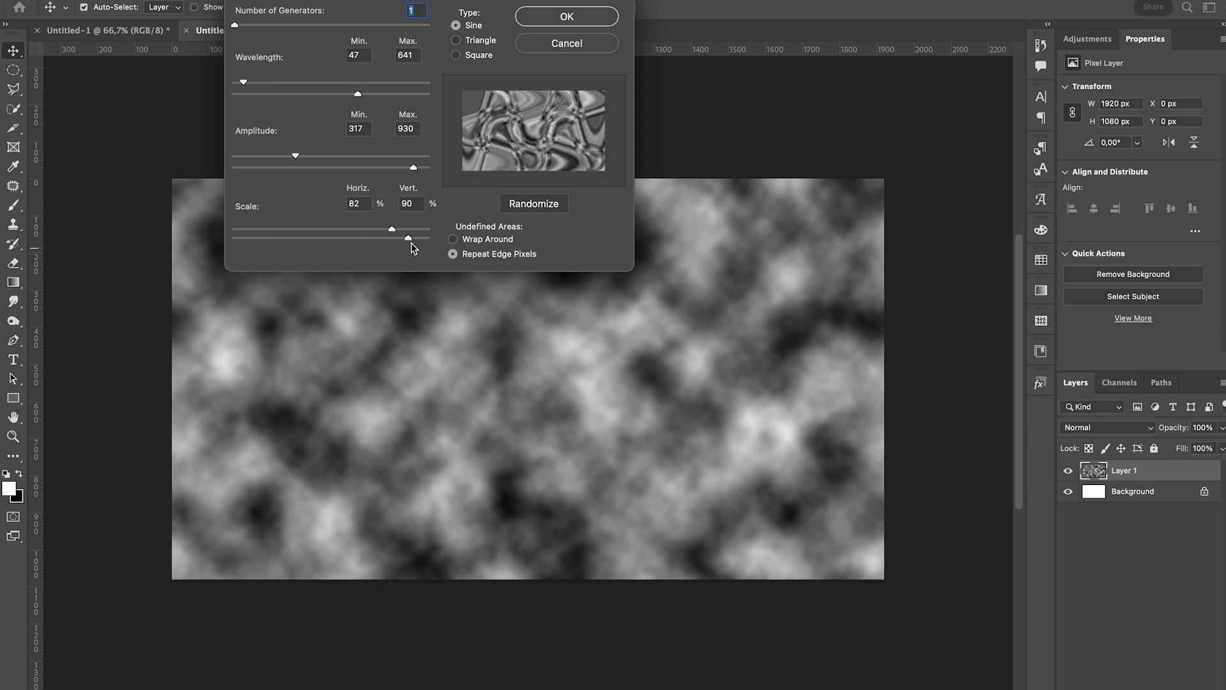
pyautogui.click(565, 18)
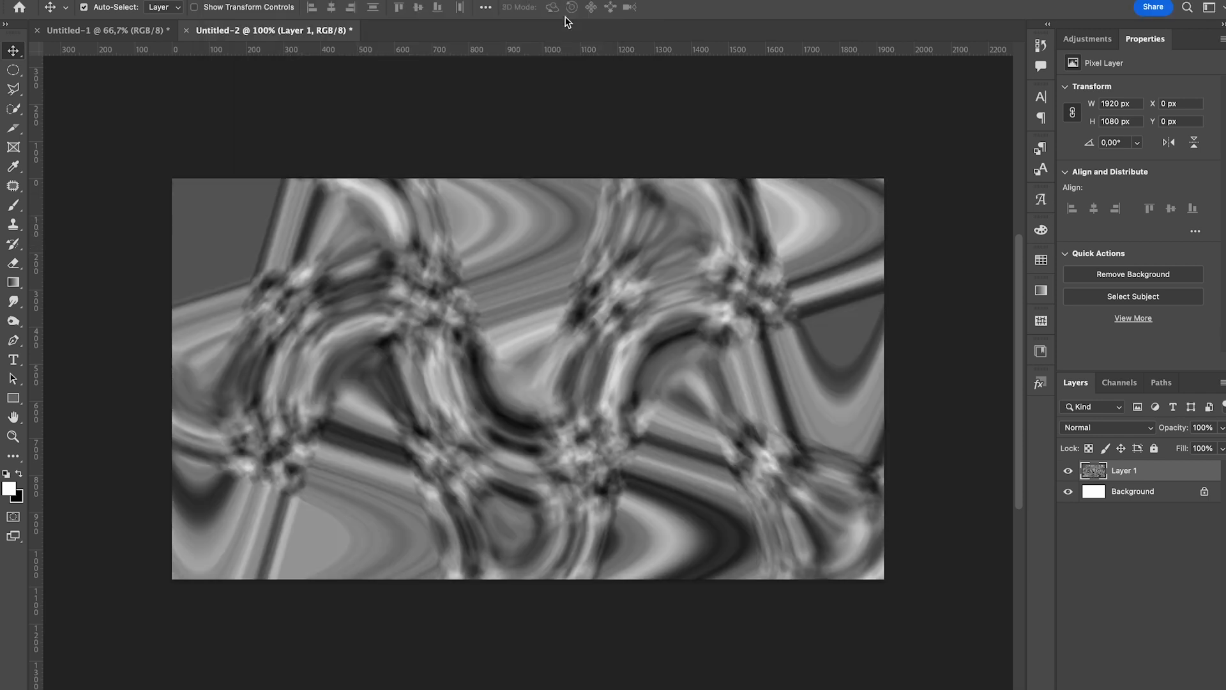
# - Liquify Layer 1 with the Forward Warp tool at size 767 and pressure 65, smearing both halves of the pattern into flowing curves
pyautogui.click(348, 2)
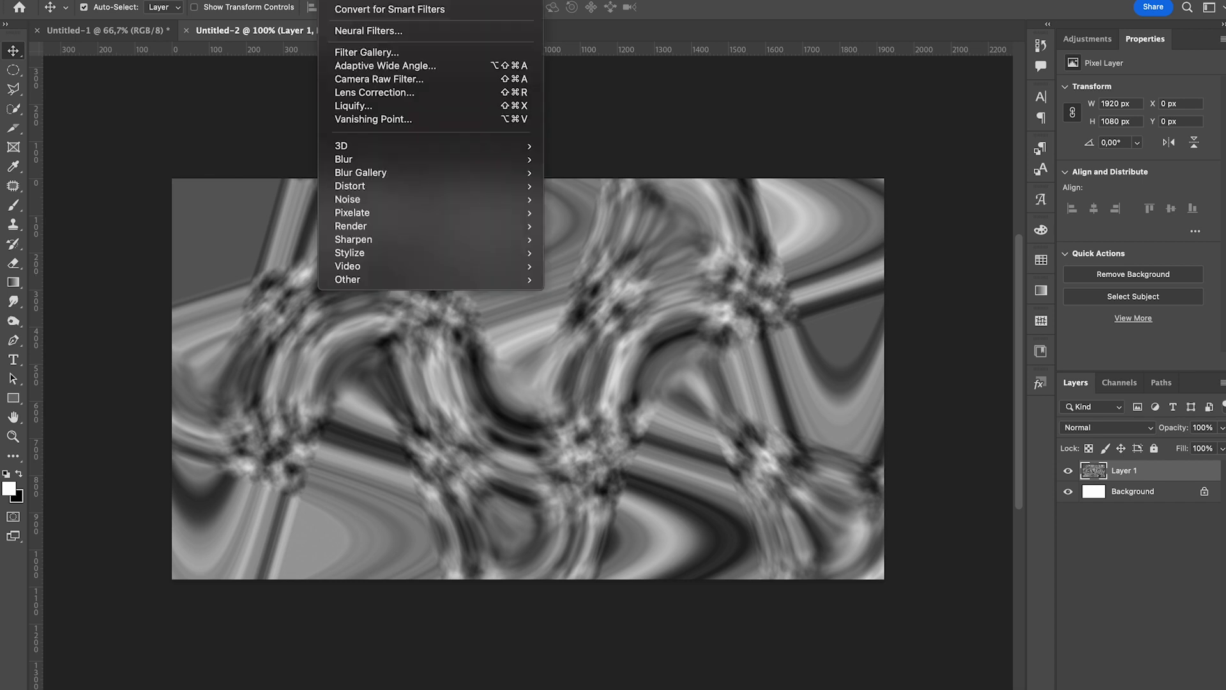
pyautogui.click(368, 106)
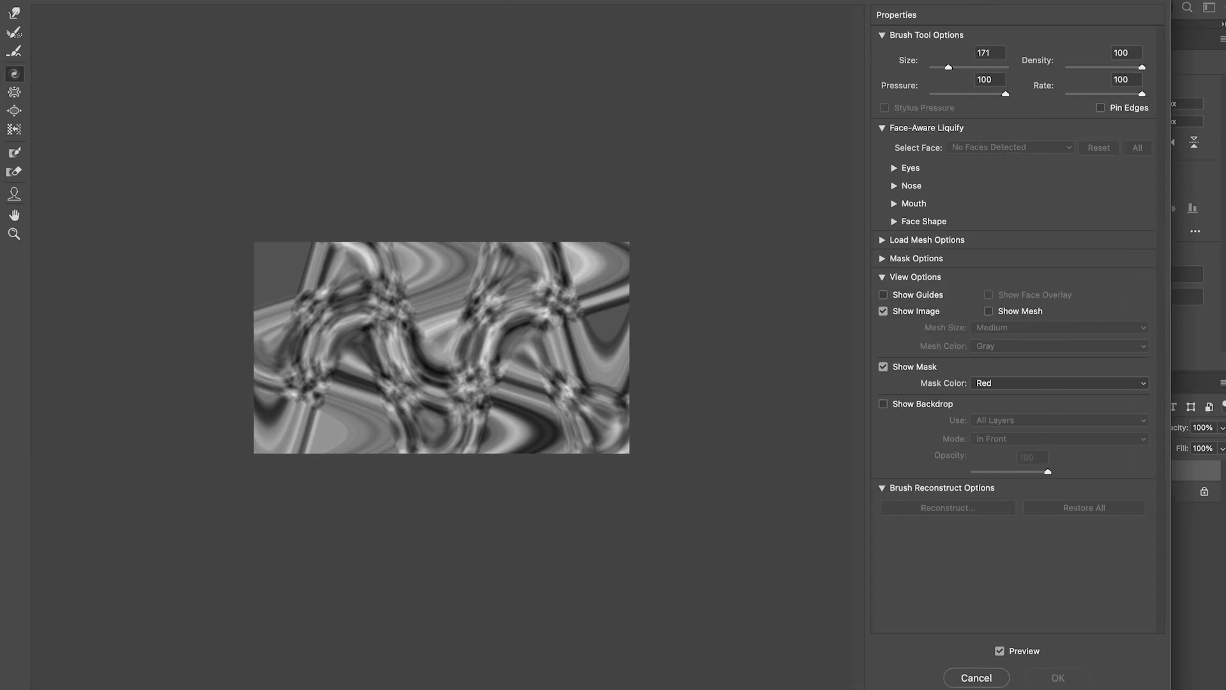
pyautogui.press('z')
pyautogui.click(444, 311)
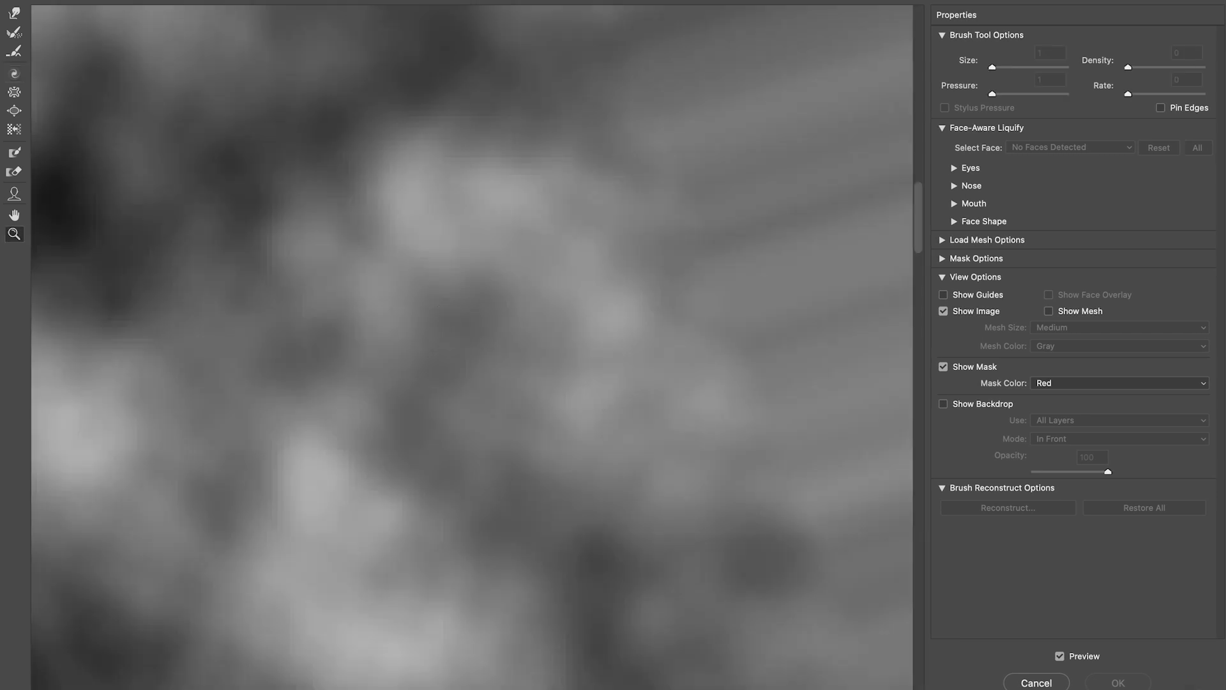
pyautogui.keyDown('alt'); pyautogui.click(467, 316); pyautogui.keyUp('alt')
pyautogui.keyDown('alt'); pyautogui.click(467, 317); pyautogui.keyUp('alt')
pyautogui.keyDown('alt'); pyautogui.click(467, 316); pyautogui.keyUp('alt')
pyautogui.keyDown('alt'); pyautogui.click(468, 317); pyautogui.keyUp('alt')
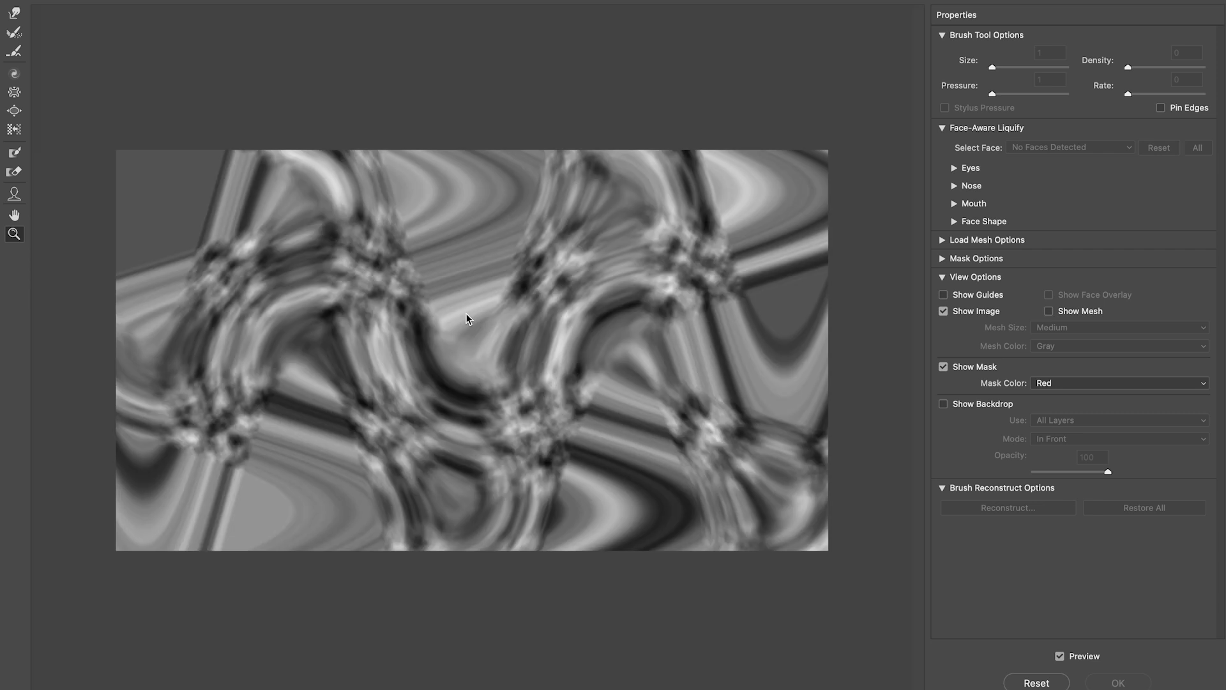
pyautogui.keyDown('alt'); pyautogui.click(468, 317); pyautogui.keyUp('alt')
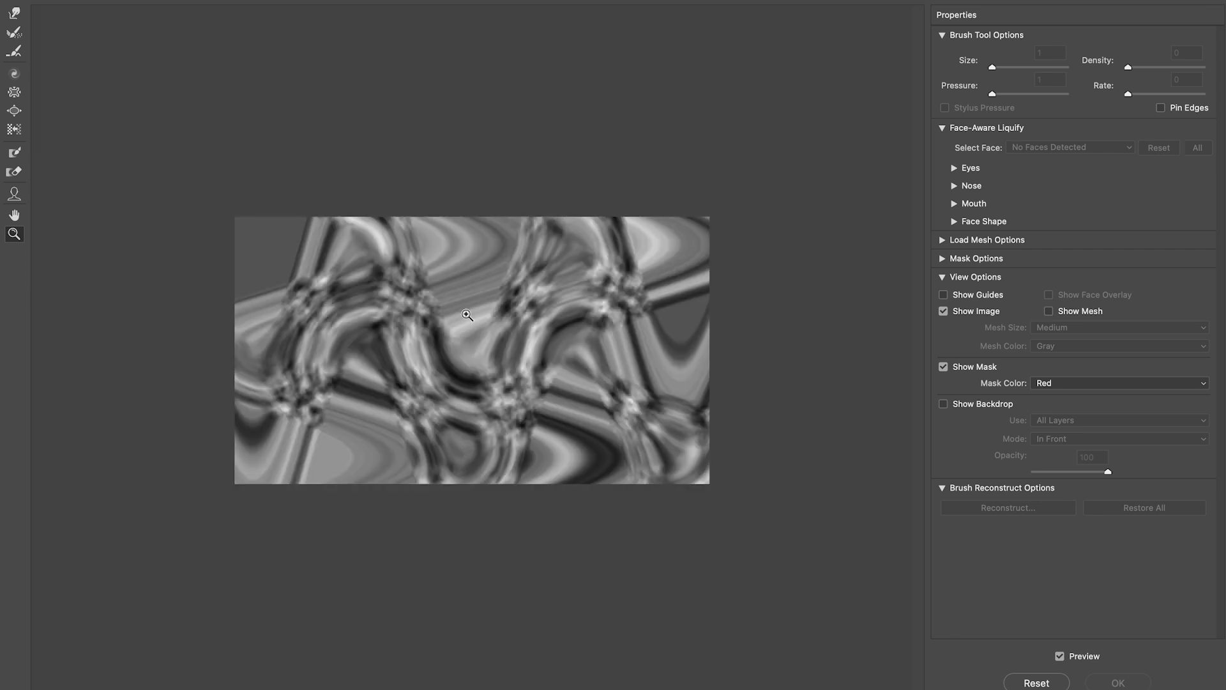
pyautogui.click(16, 13)
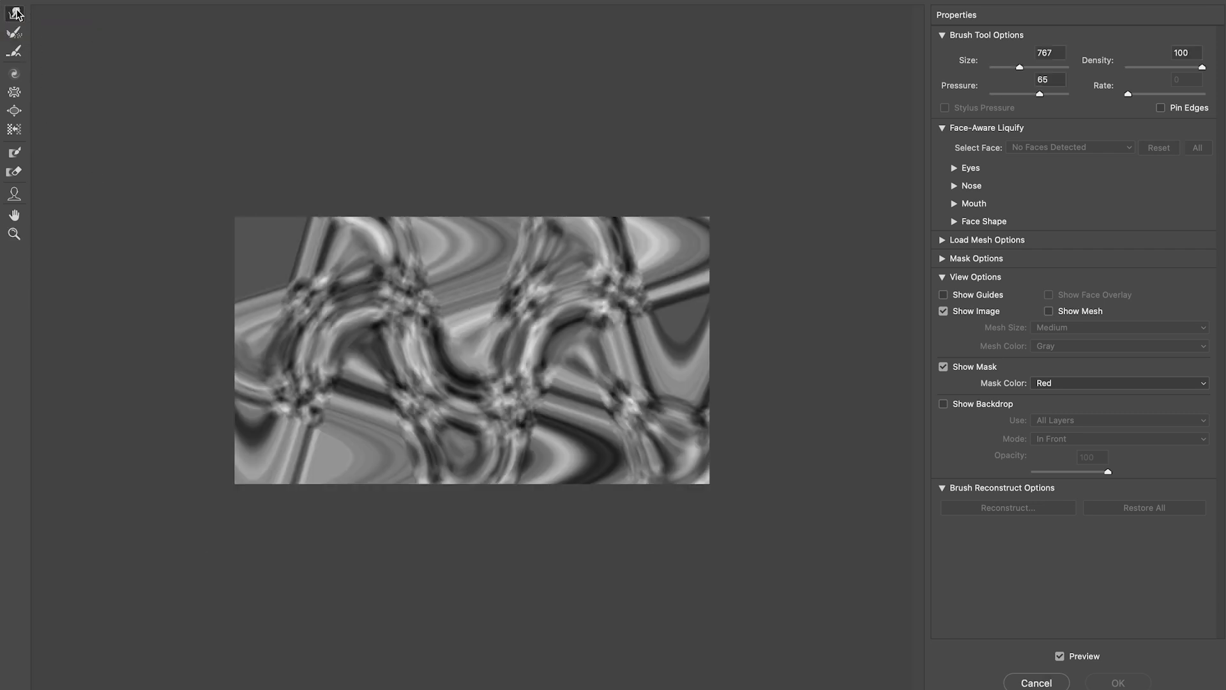
pyautogui.moveTo(406, 335)
pyautogui.mouseDown()
pyautogui.moveTo(301, 249)
pyautogui.moveTo(358, 416)
pyautogui.moveTo(323, 511)
pyautogui.mouseUp()
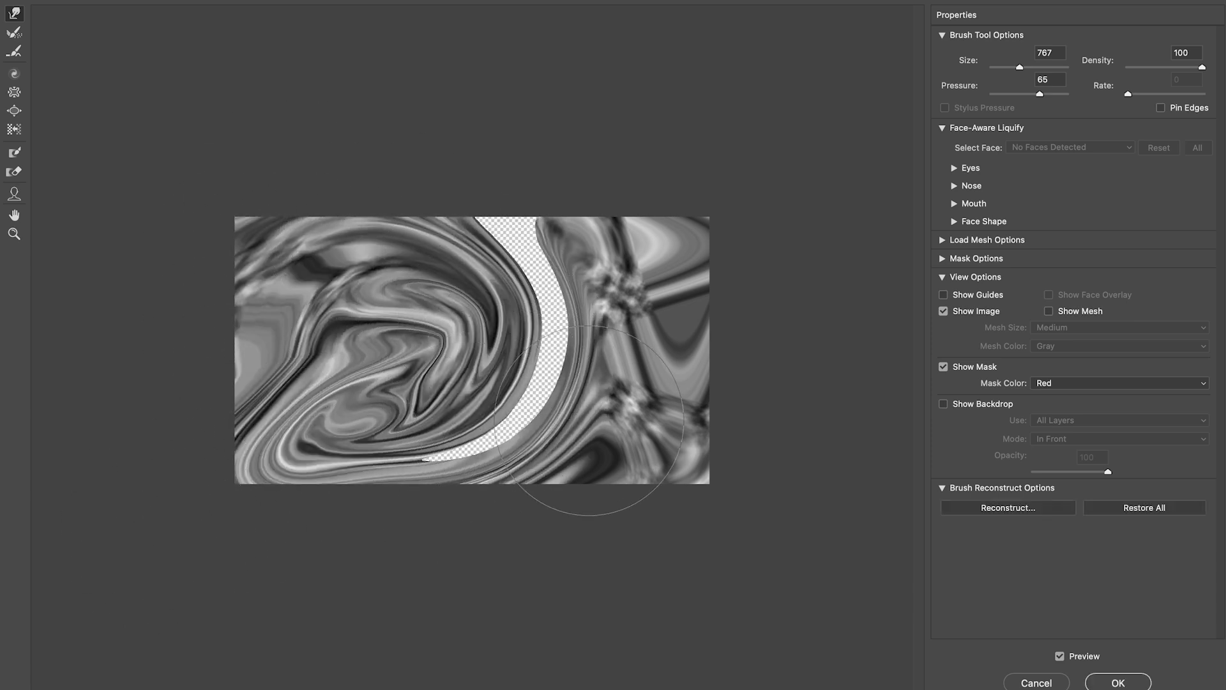
pyautogui.moveTo(670, 271); pyautogui.dragTo(630, 463)
pyautogui.moveTo(600, 507)
pyautogui.mouseDown()
pyautogui.moveTo(672, 420)
pyautogui.moveTo(752, 371)
pyautogui.mouseUp()
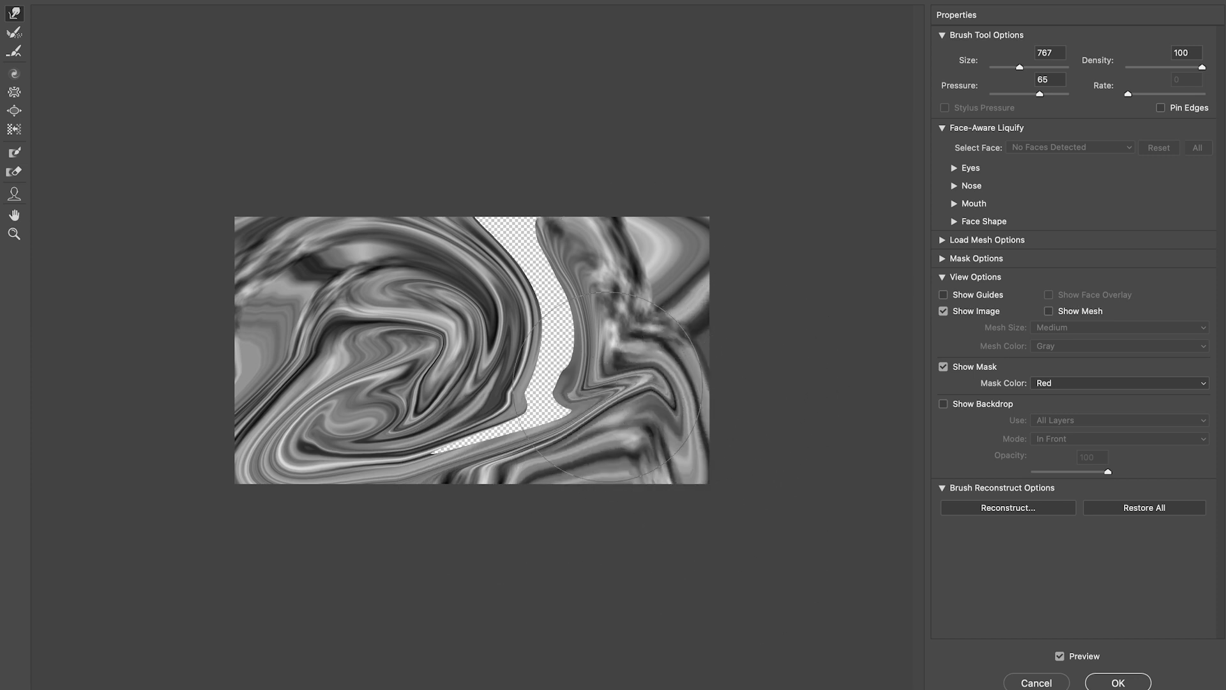
# - Warp the marble pattern toward the upper and lower right to push the transparent gap off the canvas
pyautogui.moveTo(599, 369); pyautogui.dragTo(544, 193)
pyautogui.moveTo(383, 449); pyautogui.dragTo(663, 235)
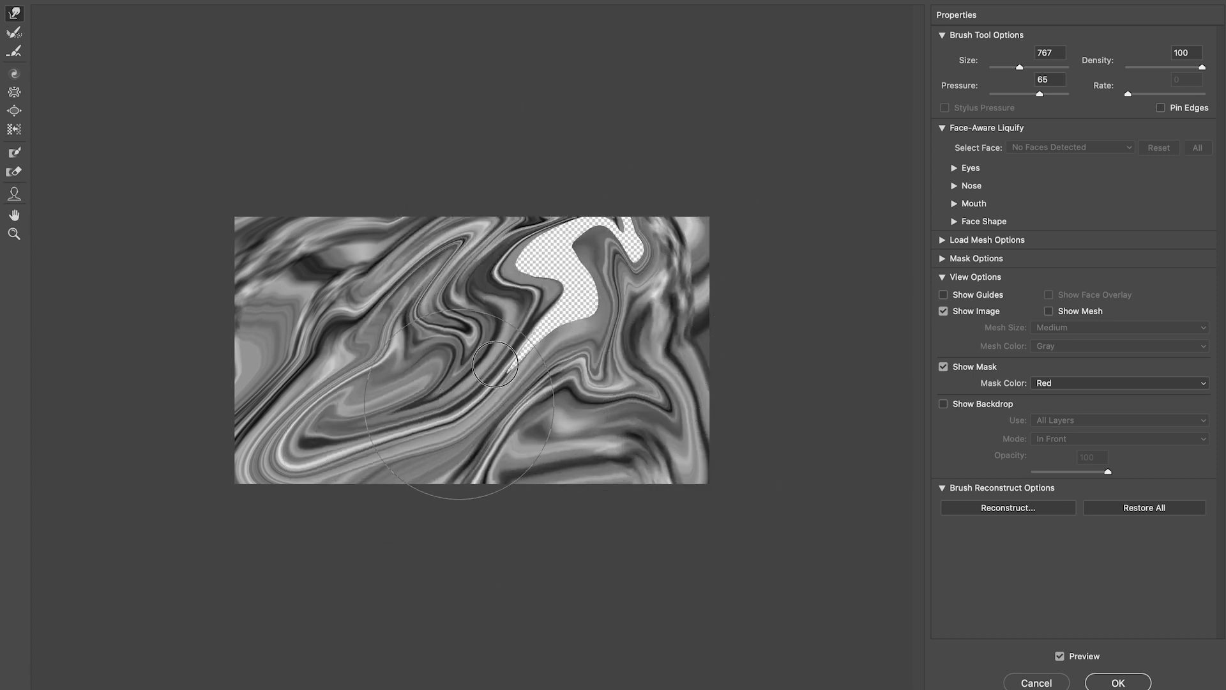
pyautogui.moveTo(473, 405); pyautogui.dragTo(725, 146)
pyautogui.moveTo(565, 295); pyautogui.dragTo(778, 214)
pyautogui.moveTo(568, 348)
pyautogui.mouseDown()
pyautogui.moveTo(619, 334)
pyautogui.moveTo(730, 399)
pyautogui.moveTo(728, 445)
pyautogui.mouseUp()
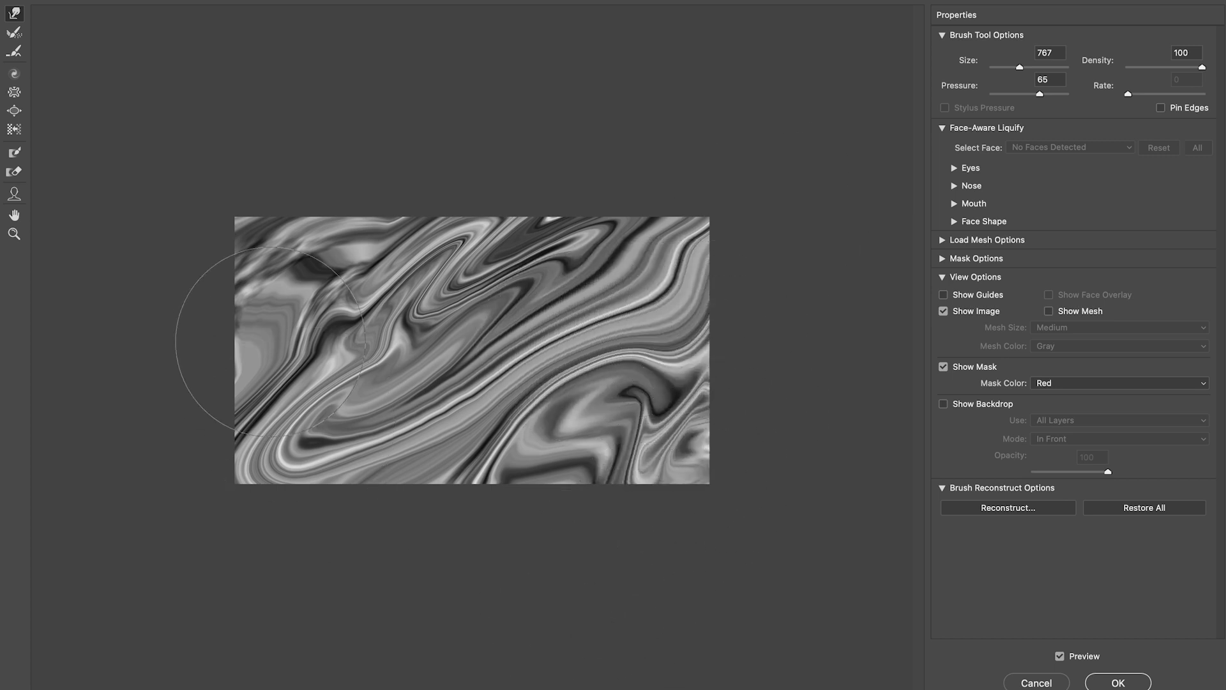
# - Warp the left side of the pattern outward toward the upper-left corner and apply the Liquify changes
pyautogui.moveTo(274, 342)
pyautogui.mouseDown()
pyautogui.moveTo(274, 302)
pyautogui.moveTo(90, 186)
pyautogui.mouseUp()
pyautogui.moveTo(301, 383); pyautogui.dragTo(104, 249)
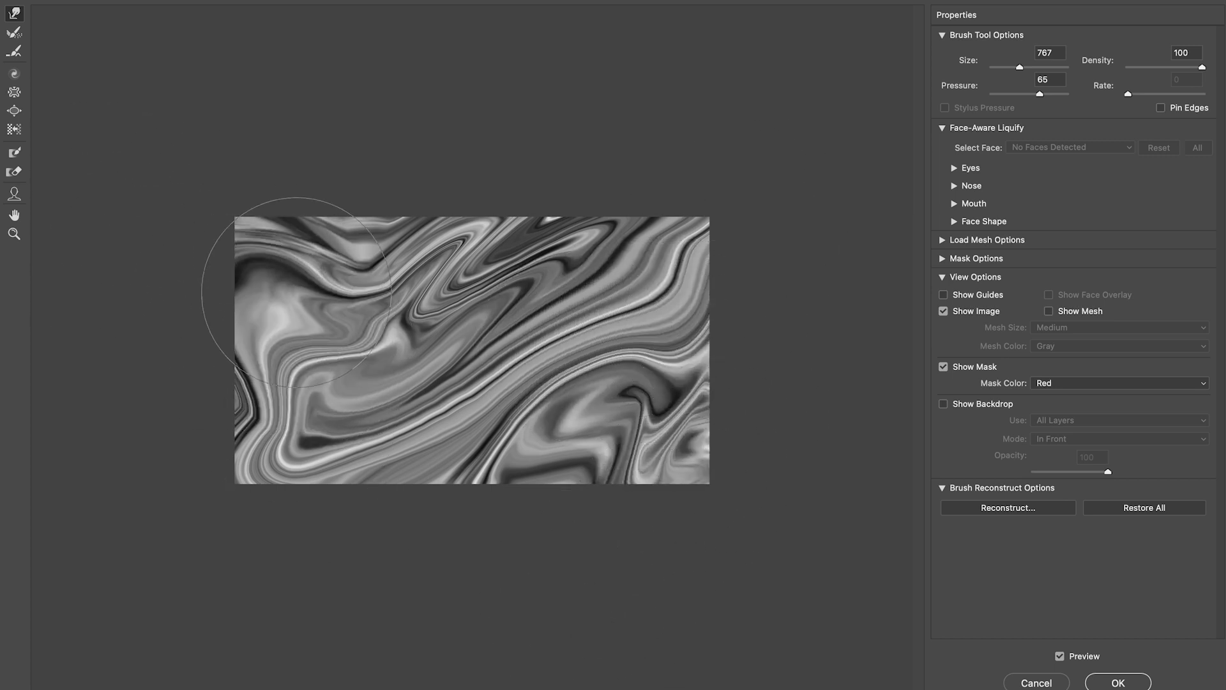
pyautogui.moveTo(273, 307); pyautogui.dragTo(191, 109)
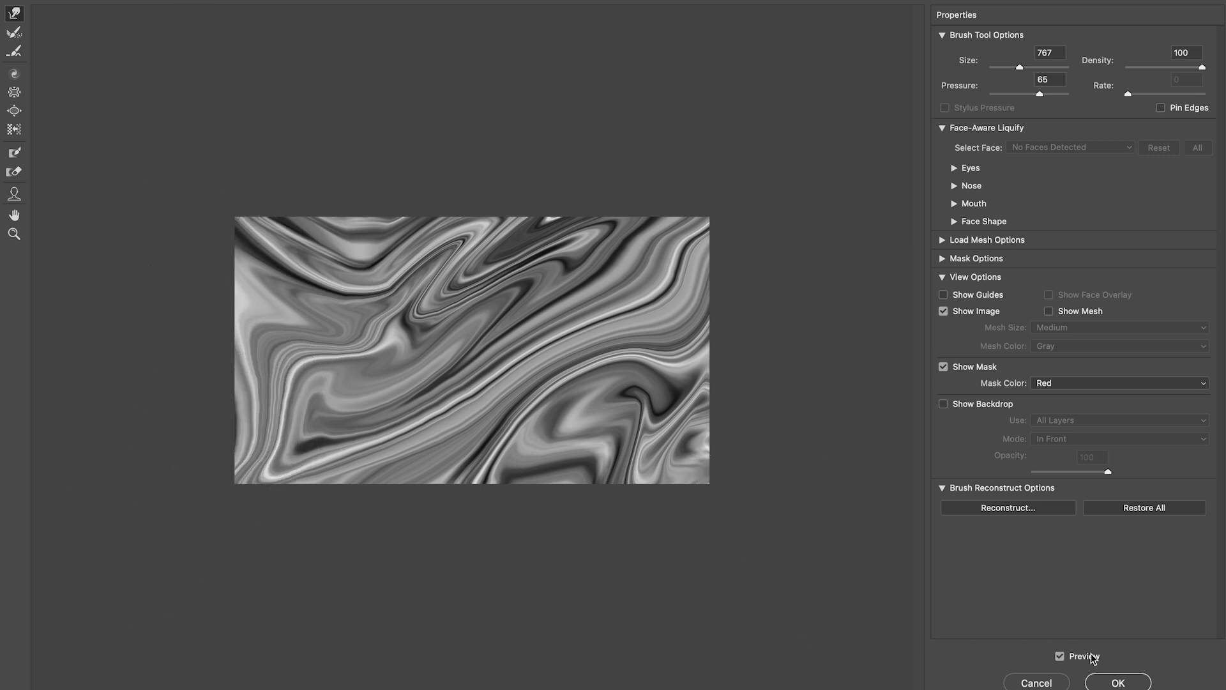
pyautogui.click(1117, 681)
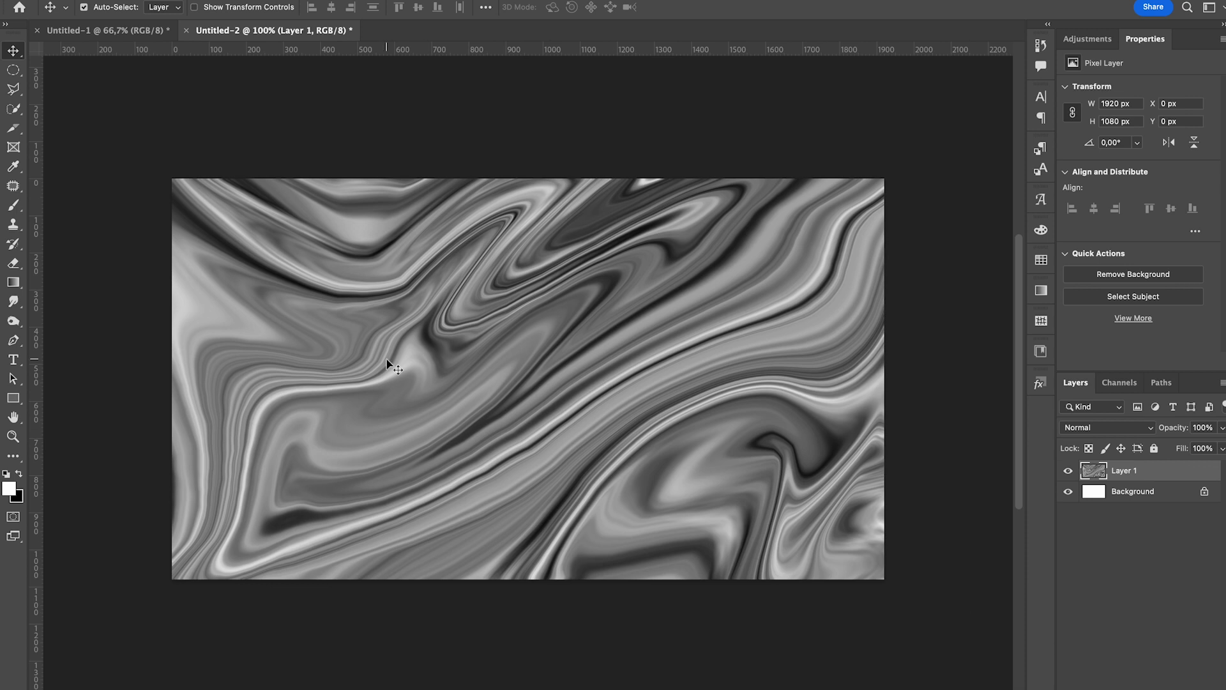
# - Duplicate Layer 1 and hide the original layer
pyautogui.scroll(-1, 467, 391)
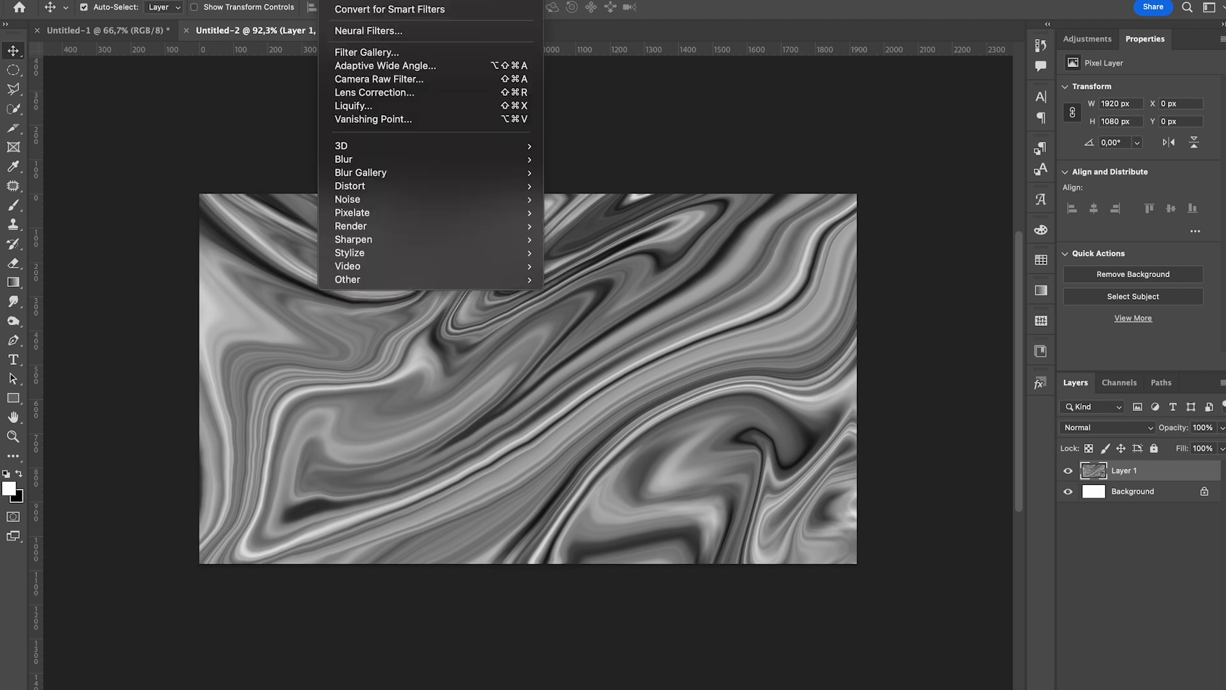
pyautogui.press('Escape')
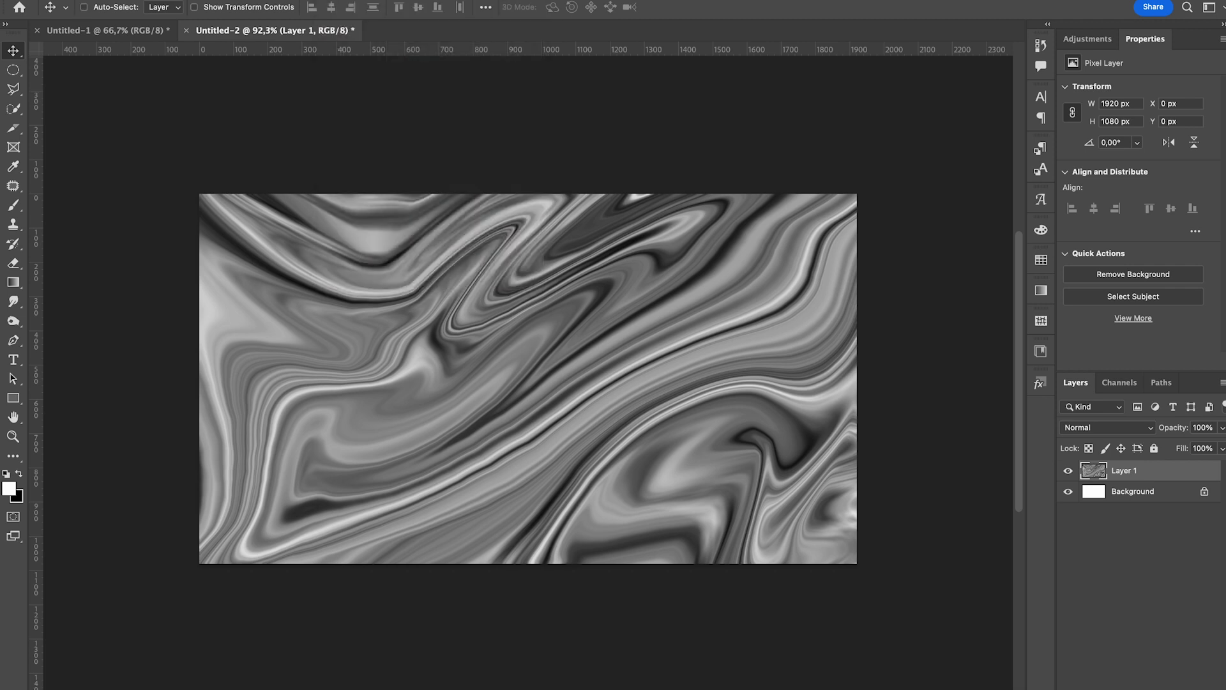
pyautogui.press('super+j')
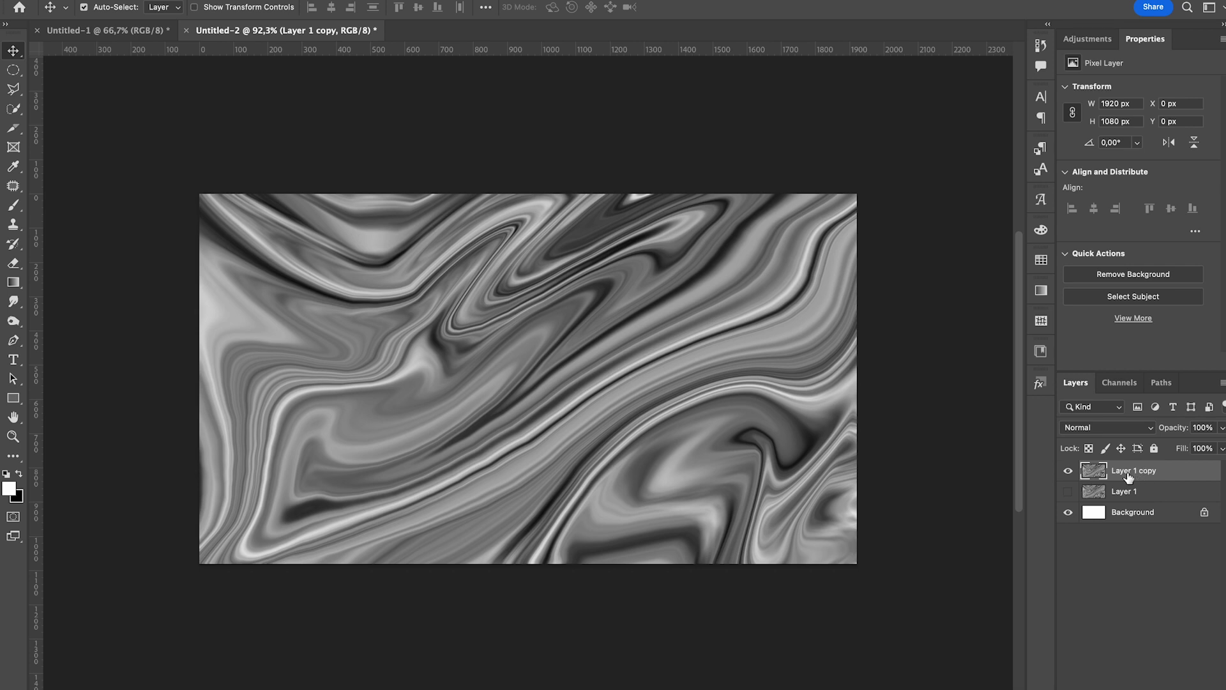
# - Liquify the duplicated layer with the Twirl Clockwise tool at size 698, forming one large swirled circle right of centre
pyautogui.click(336, 1)
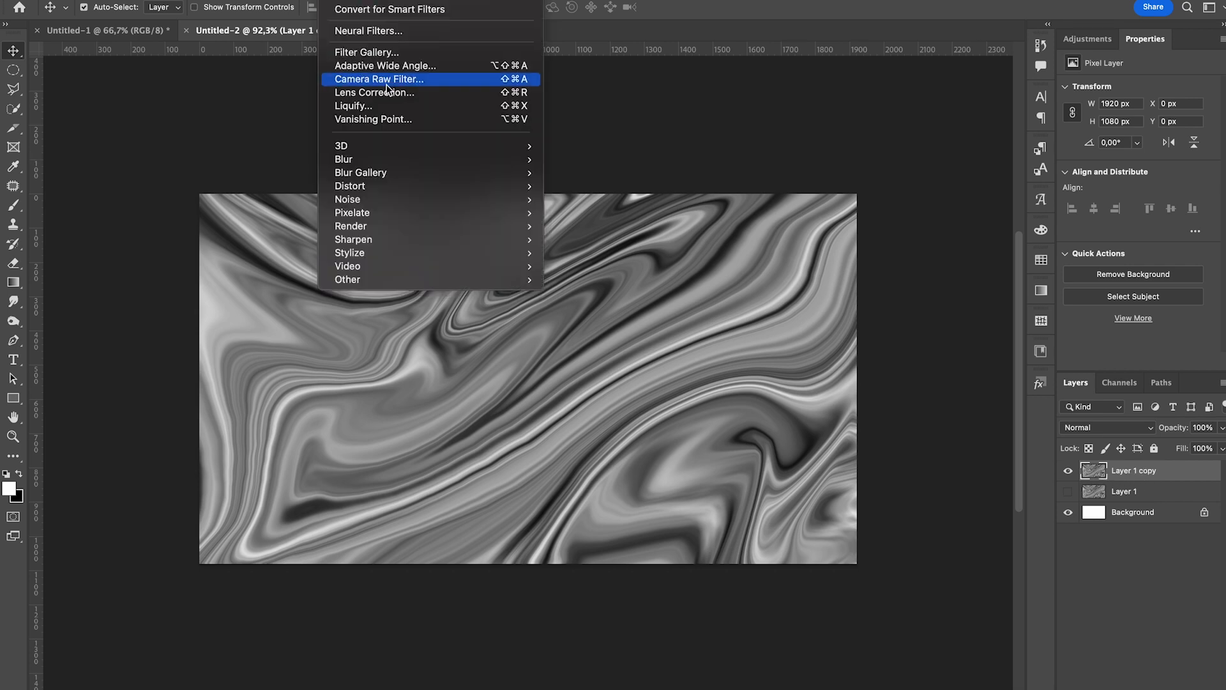
pyautogui.click(389, 104)
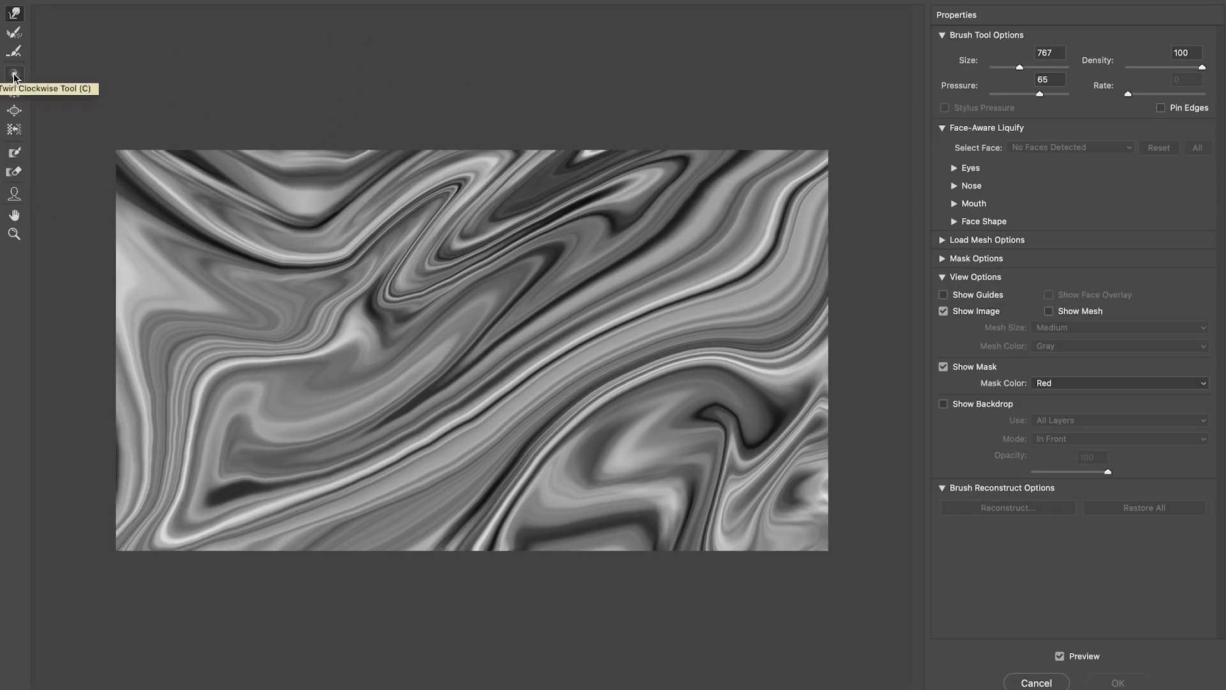
pyautogui.click(14, 75)
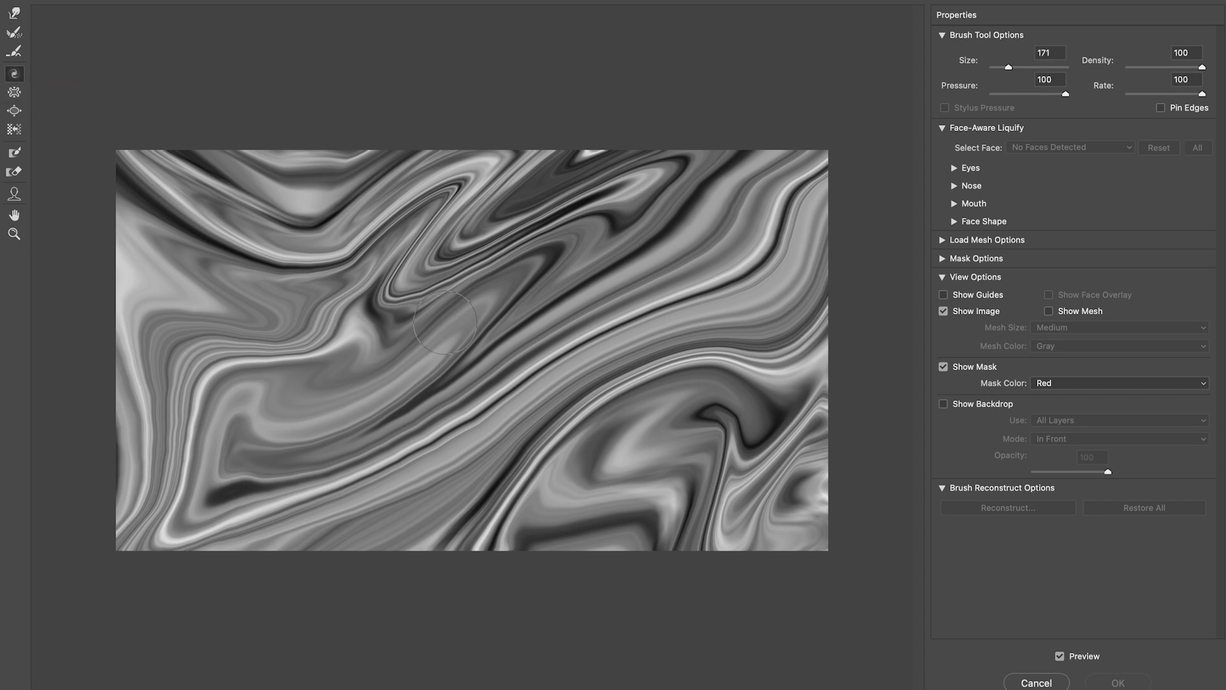
pyautogui.moveTo(458, 310)
pyautogui.mouseDown()
pyautogui.moveTo(619, 351)
pyautogui.moveTo(544, 323)
pyautogui.moveTo(641, 364)
pyautogui.moveTo(584, 355)
pyautogui.mouseUp()
pyautogui.moveTo(552, 324); pyautogui.dragTo(552, 324)
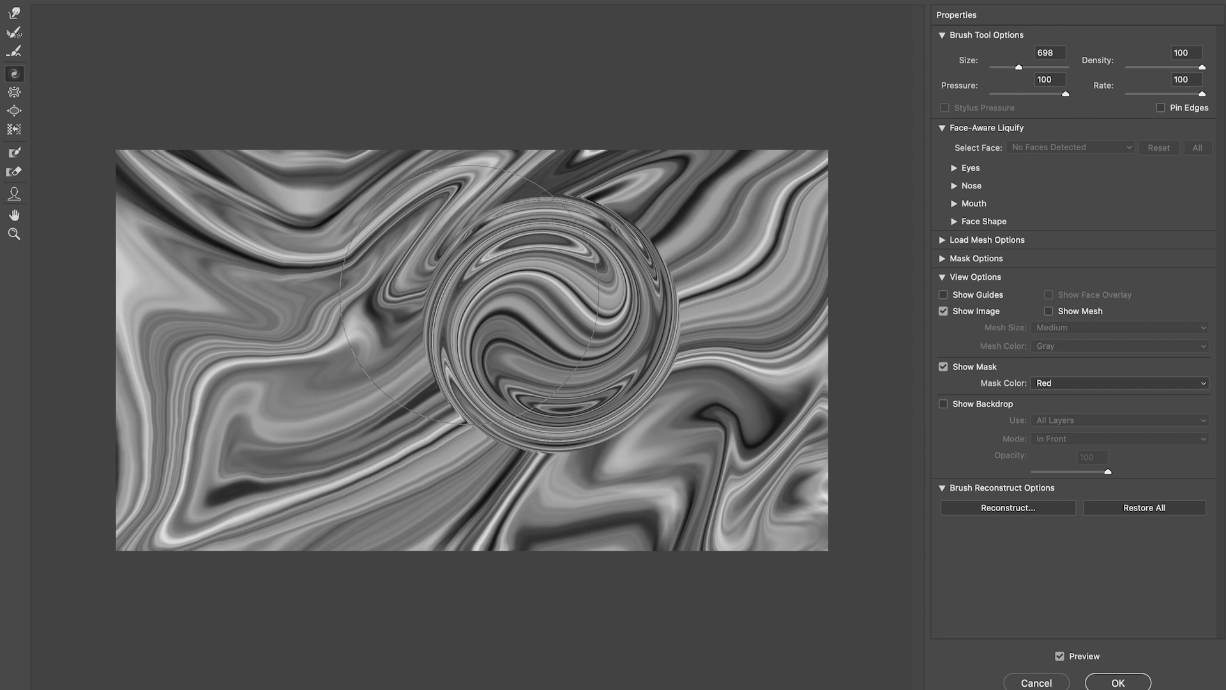
# - Twirl four smaller circles of varied sizes across the left half, reducing the brush to size 140, and apply the Liquify changes
pyautogui.press('alt')
pyautogui.moveTo(437, 330); pyautogui.dragTo(324, 322)
pyautogui.moveTo(380, 452); pyautogui.dragTo(380, 452)
pyautogui.press('alt')
pyautogui.moveTo(379, 226)
pyautogui.mouseDown()
pyautogui.moveTo(353, 224)
pyautogui.moveTo(419, 216)
pyautogui.mouseUp()
pyautogui.moveTo(170, 315); pyautogui.dragTo(229, 235)
pyautogui.press('alt')
pyautogui.moveTo(264, 402); pyautogui.dragTo(195, 401)
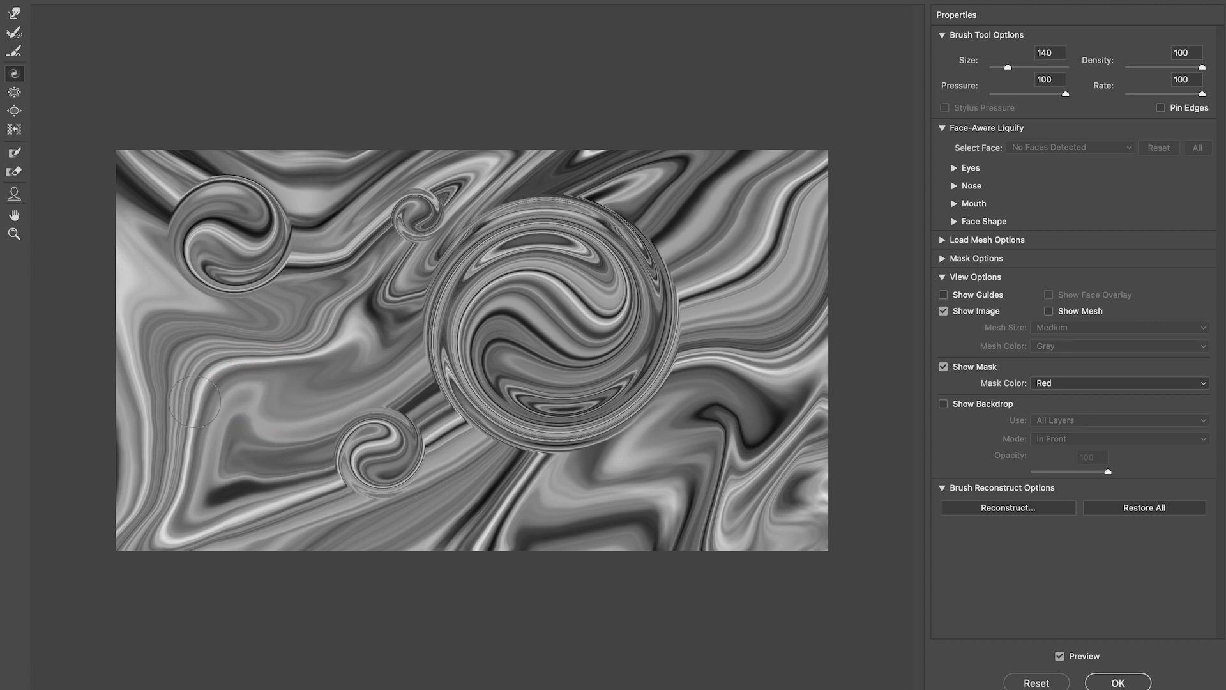
pyautogui.moveTo(330, 349); pyautogui.dragTo(331, 348)
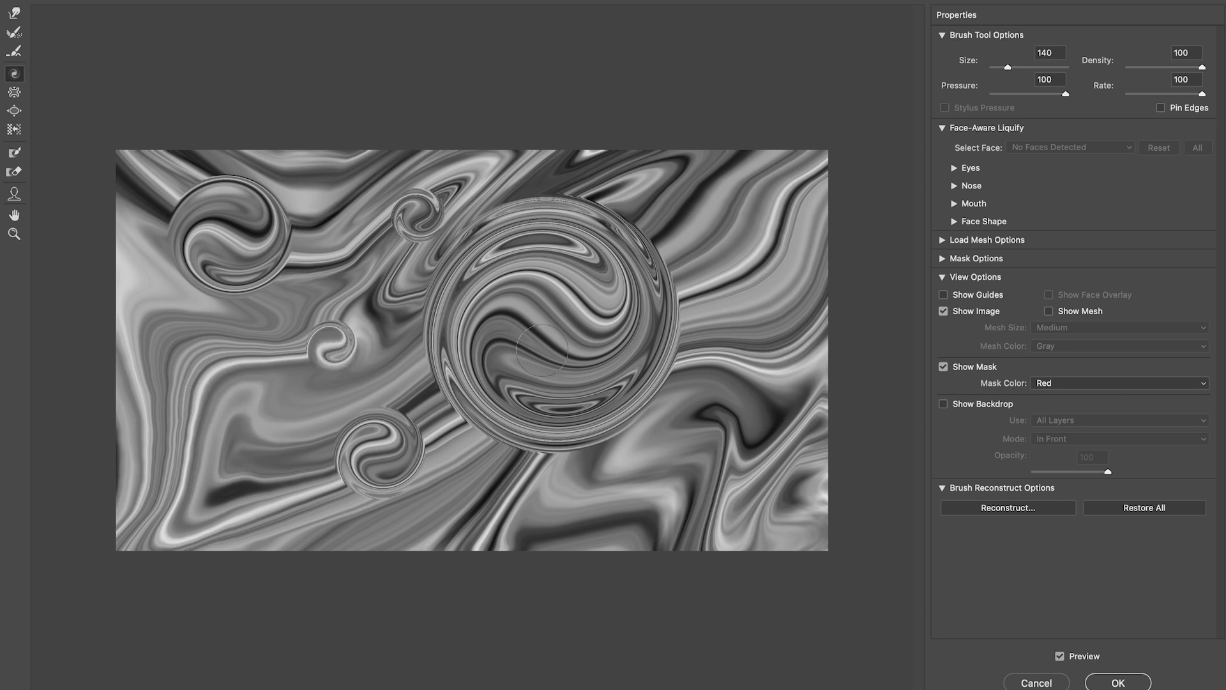
pyautogui.click(1119, 683)
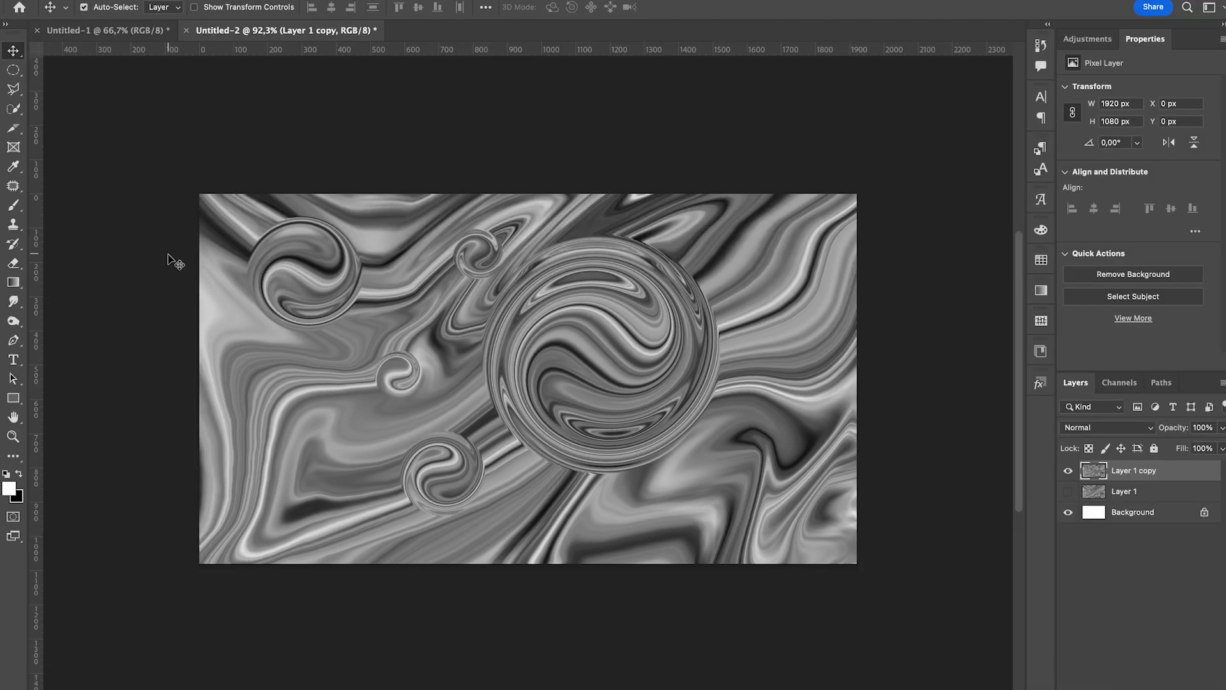
# - Copy the five swirled circles to a new layer using one combined elliptical selection, and hide Layer 1 copy
pyautogui.click(13, 70)
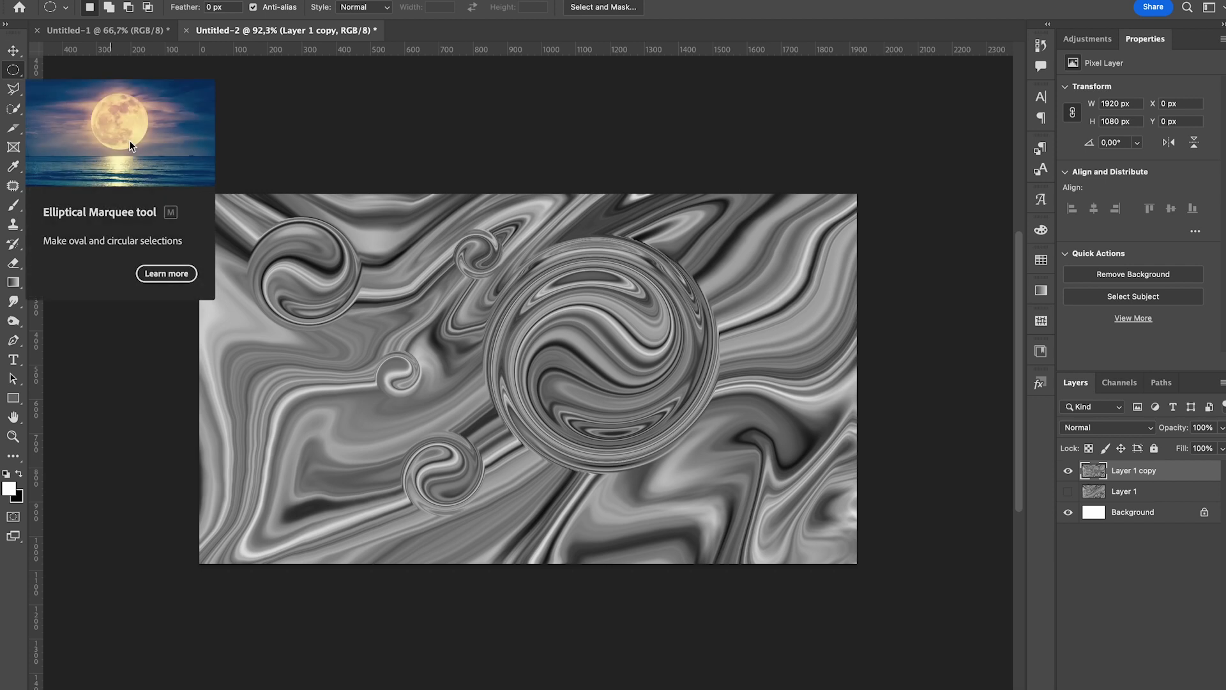
pyautogui.moveTo(247, 224); pyautogui.dragTo(391, 326)
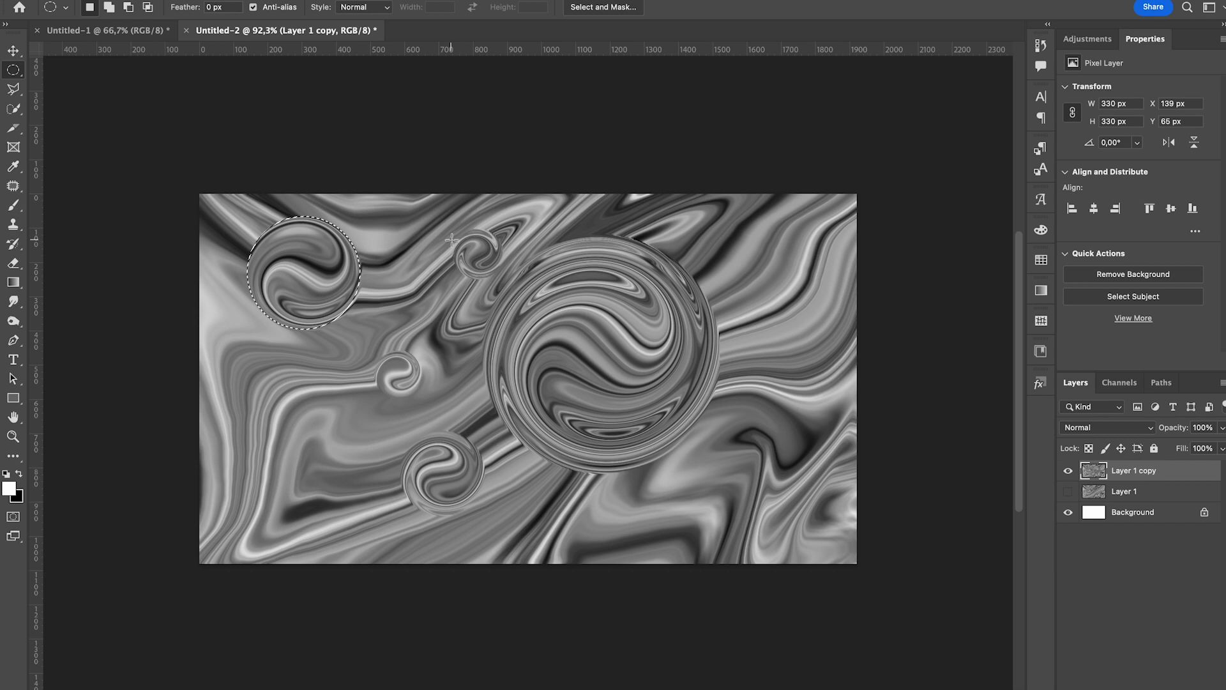
pyautogui.press('shift')
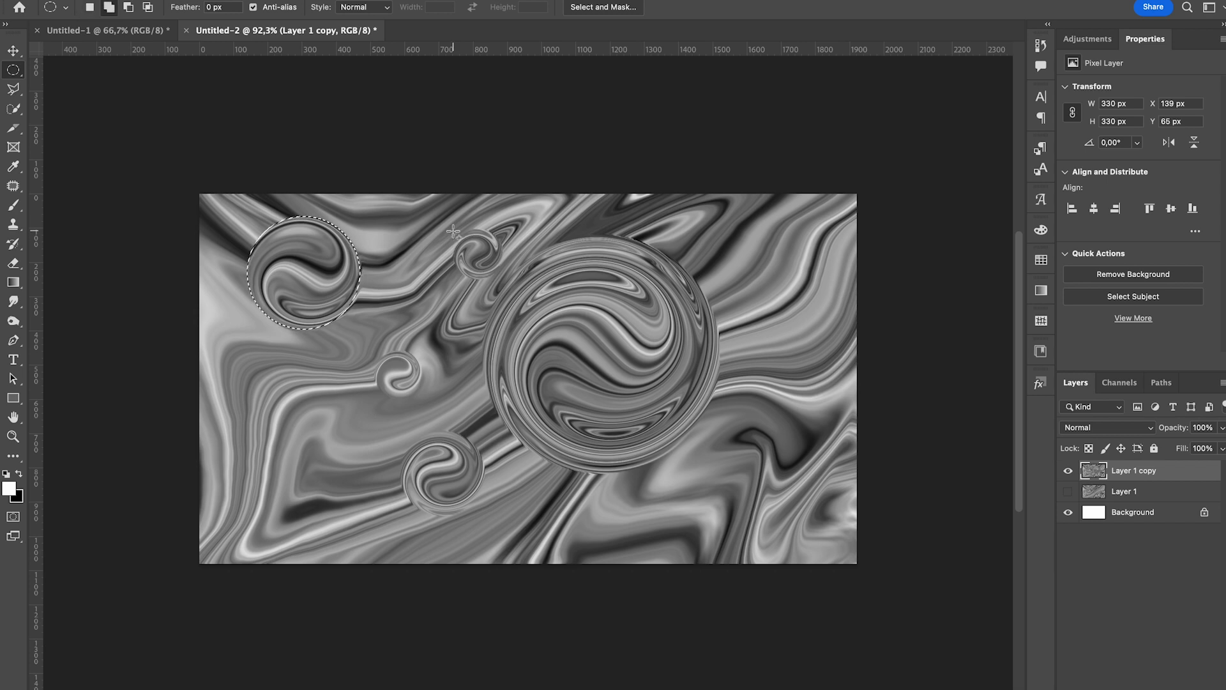
pyautogui.moveTo(452, 232); pyautogui.dragTo(502, 279)
pyautogui.moveTo(368, 353); pyautogui.dragTo(420, 391)
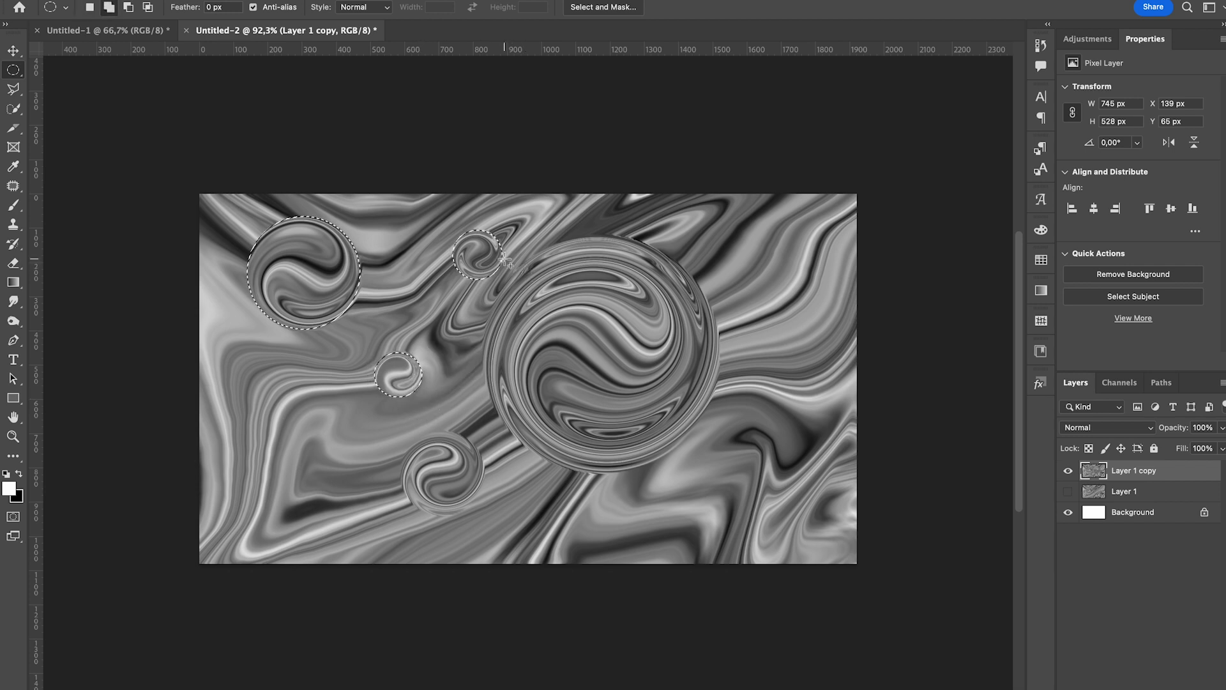
pyautogui.moveTo(735, 217); pyautogui.dragTo(483, 477)
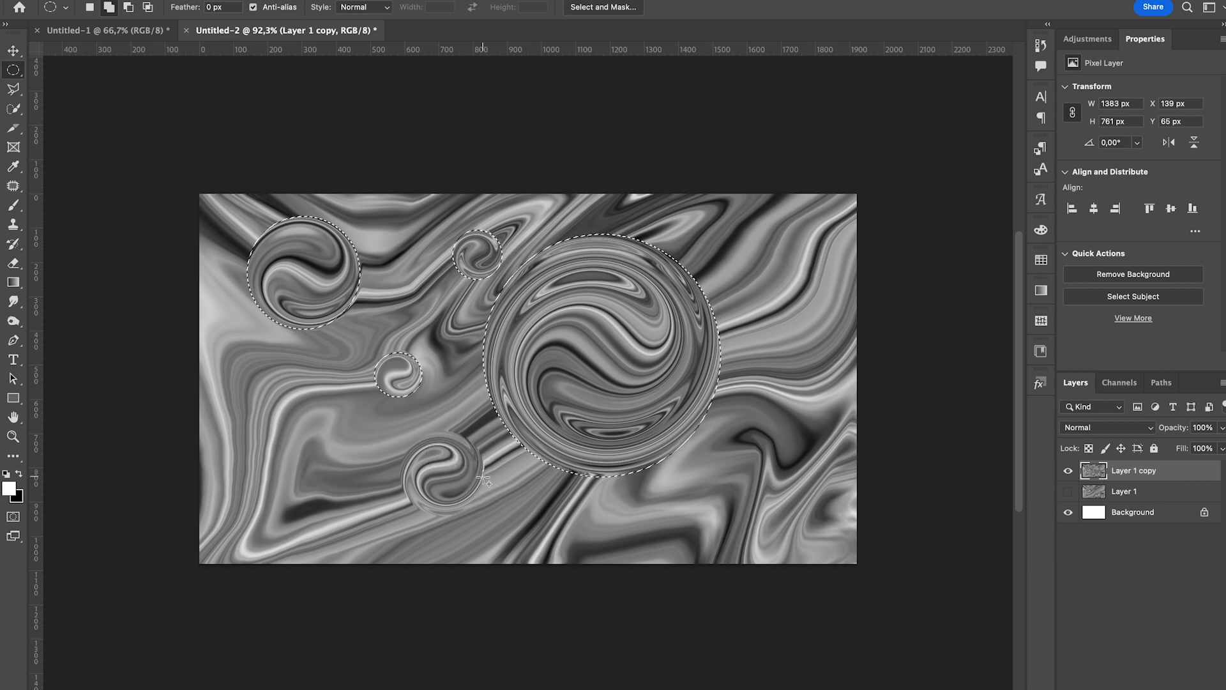
pyautogui.moveTo(400, 435); pyautogui.dragTo(483, 516)
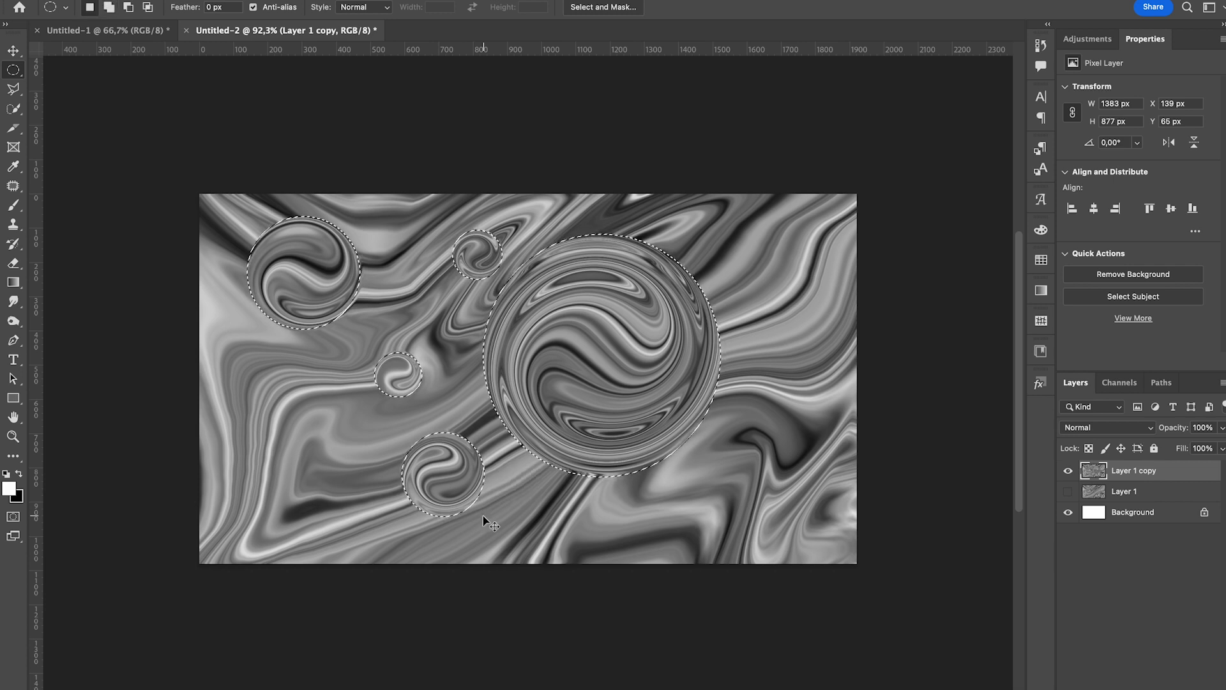
pyautogui.press('super+j')
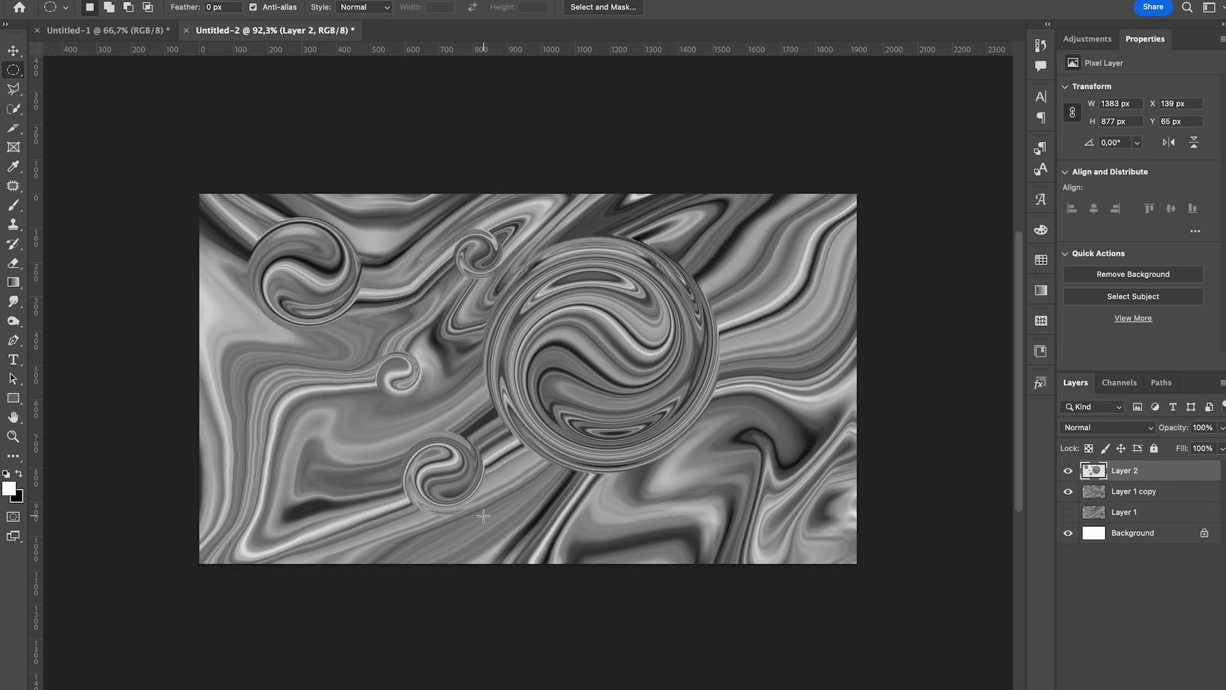
pyautogui.click(1068, 492)
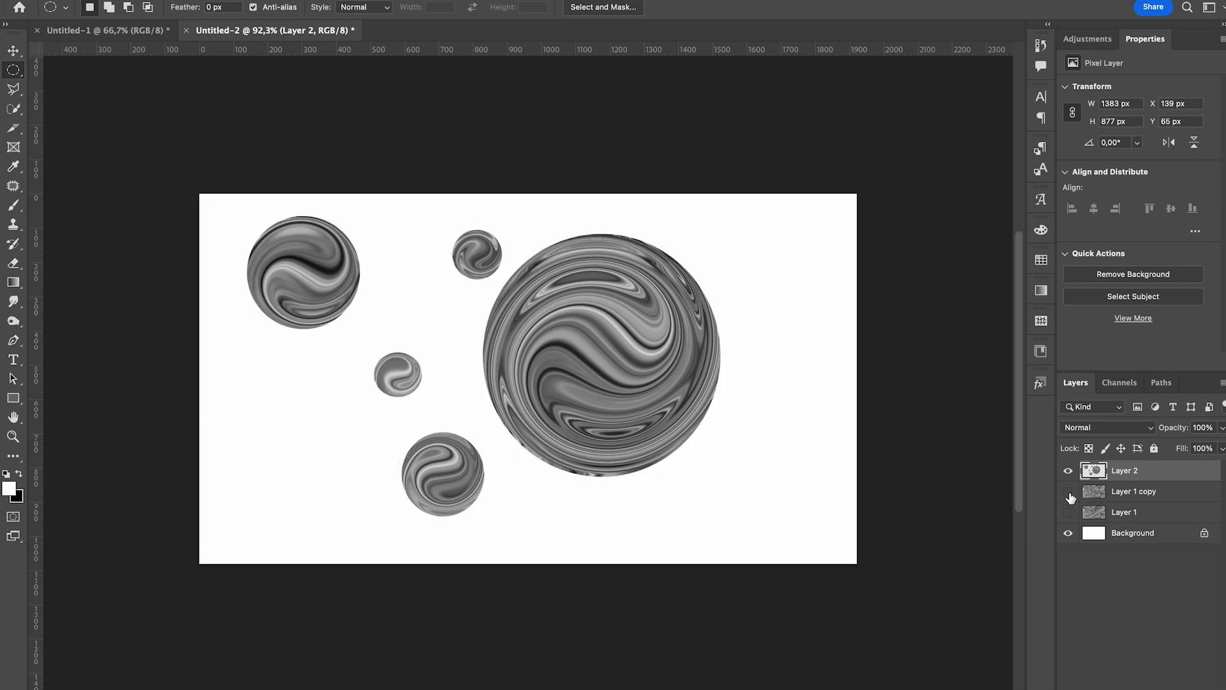
# - Add a black Solid Color fill layer above the Background and move the five circles to about X 269 px, Y 102 px
pyautogui.click(1135, 538)
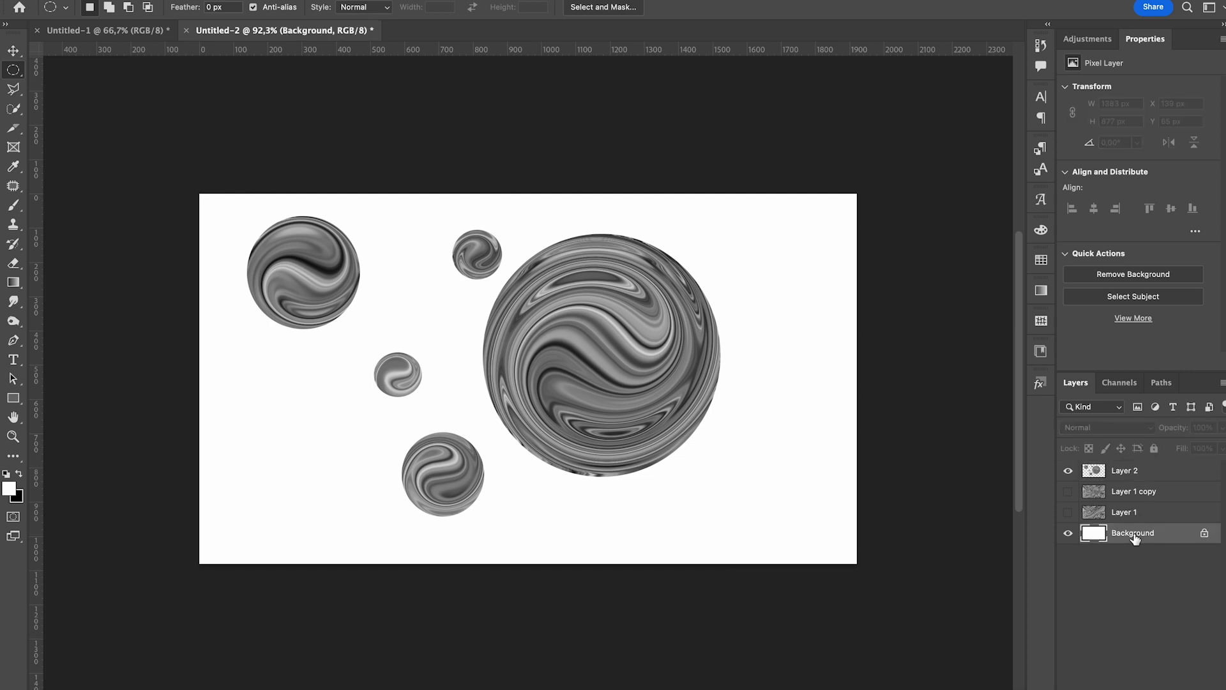
pyautogui.click(1148, 686)
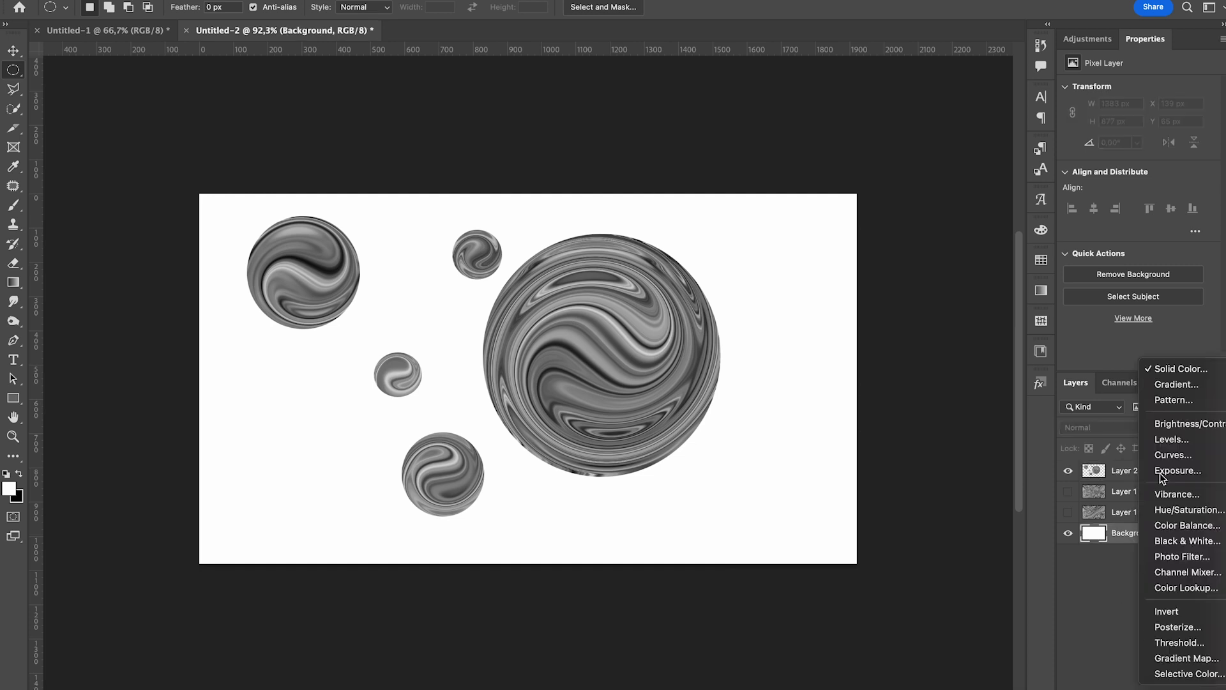
pyautogui.click(1167, 370)
pyautogui.moveTo(327, 191); pyautogui.dragTo(392, 244)
pyautogui.click(529, 20)
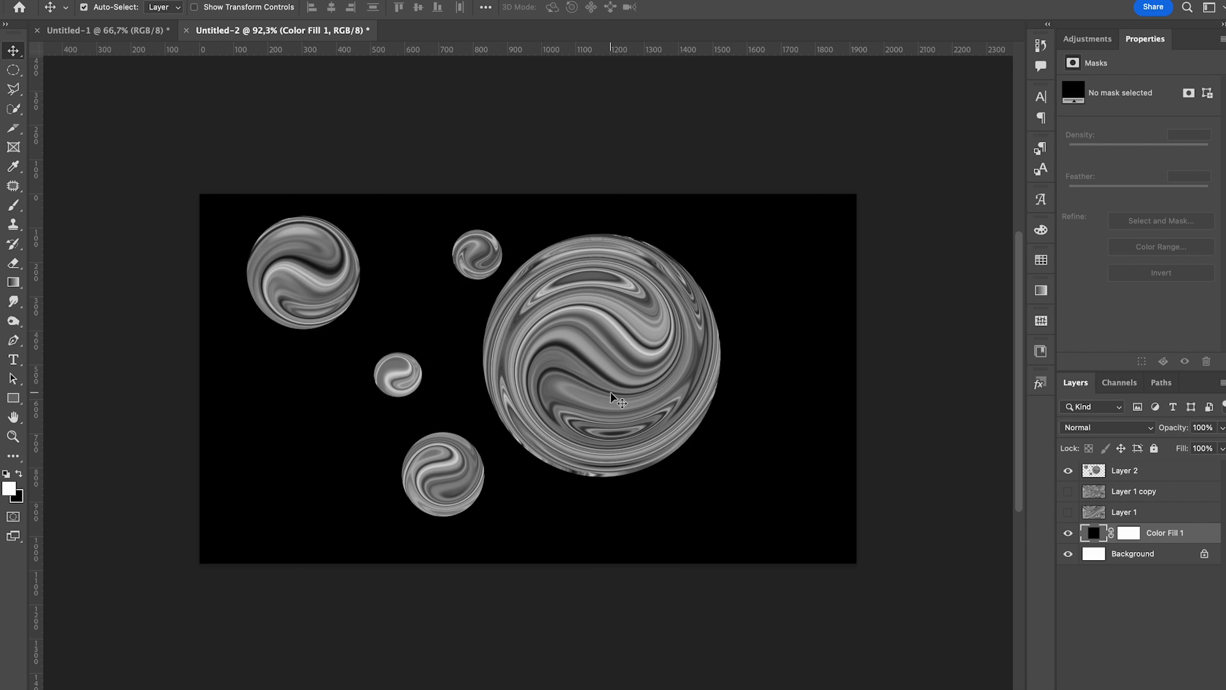
pyautogui.moveTo(584, 342); pyautogui.dragTo(618, 355)
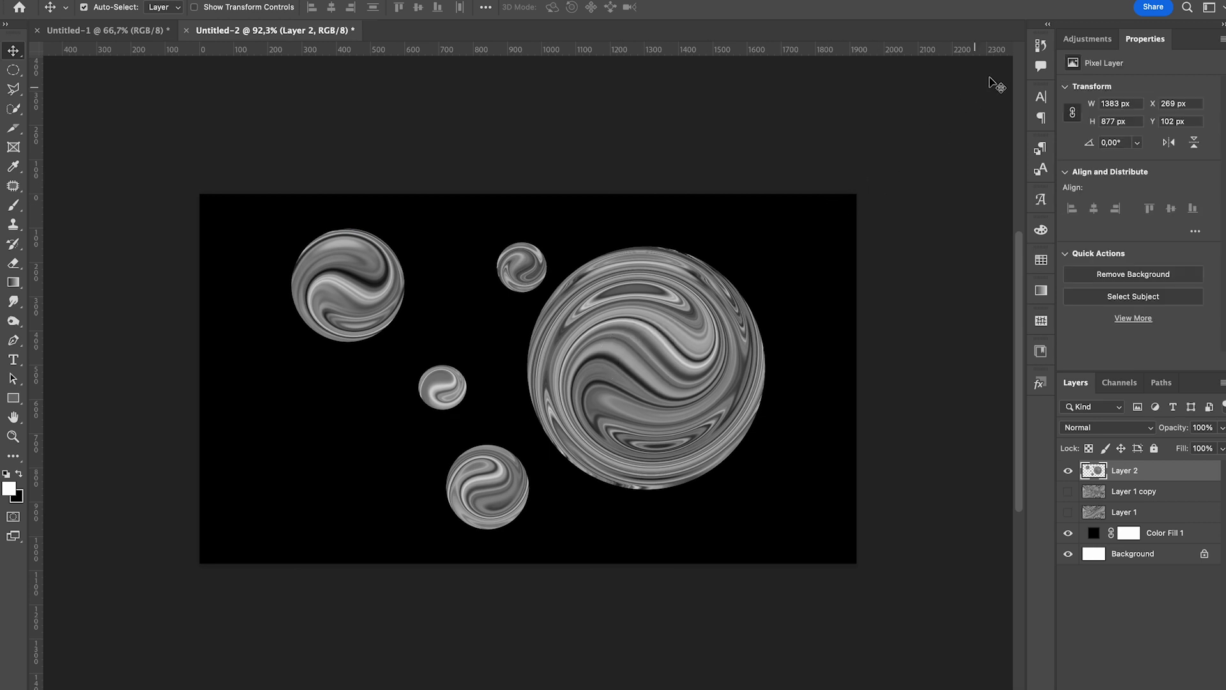
# - Add a Gradient Map above Layer 2 using the red, white and dark navy preset in the MVX FREEBIE 2 group, and reverse it
pyautogui.click(1092, 44)
pyautogui.click(1171, 115)
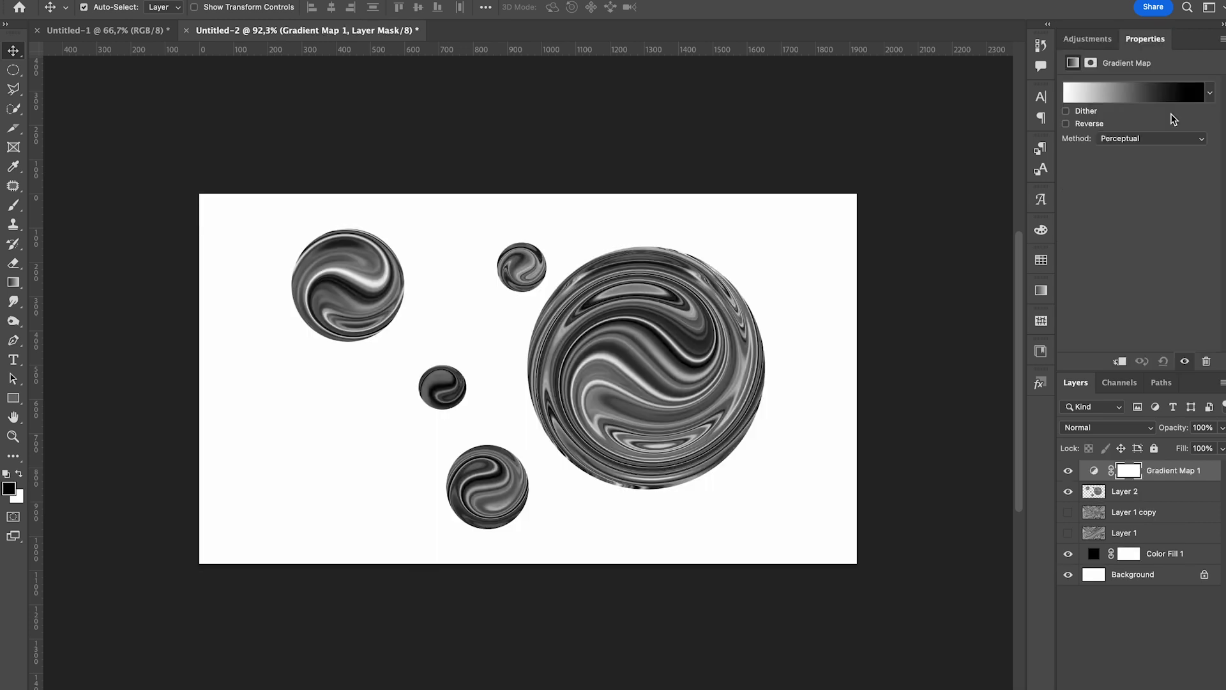
pyautogui.click(1126, 96)
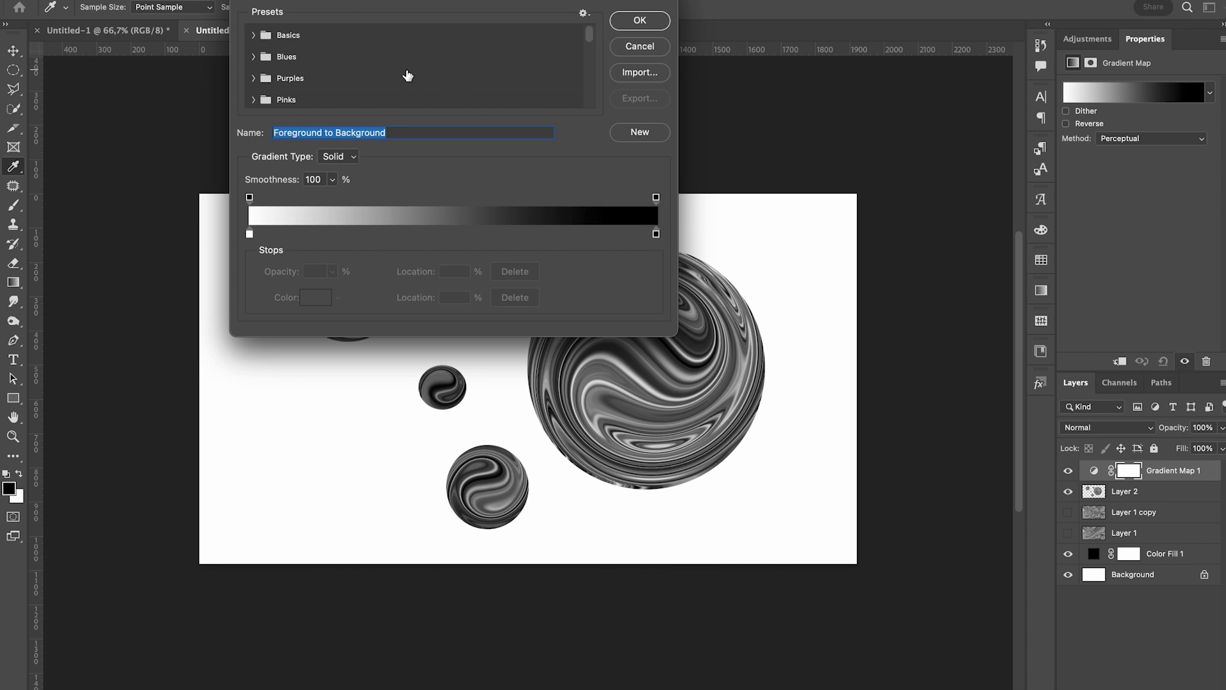
pyautogui.scroll(-10, 407, 76)
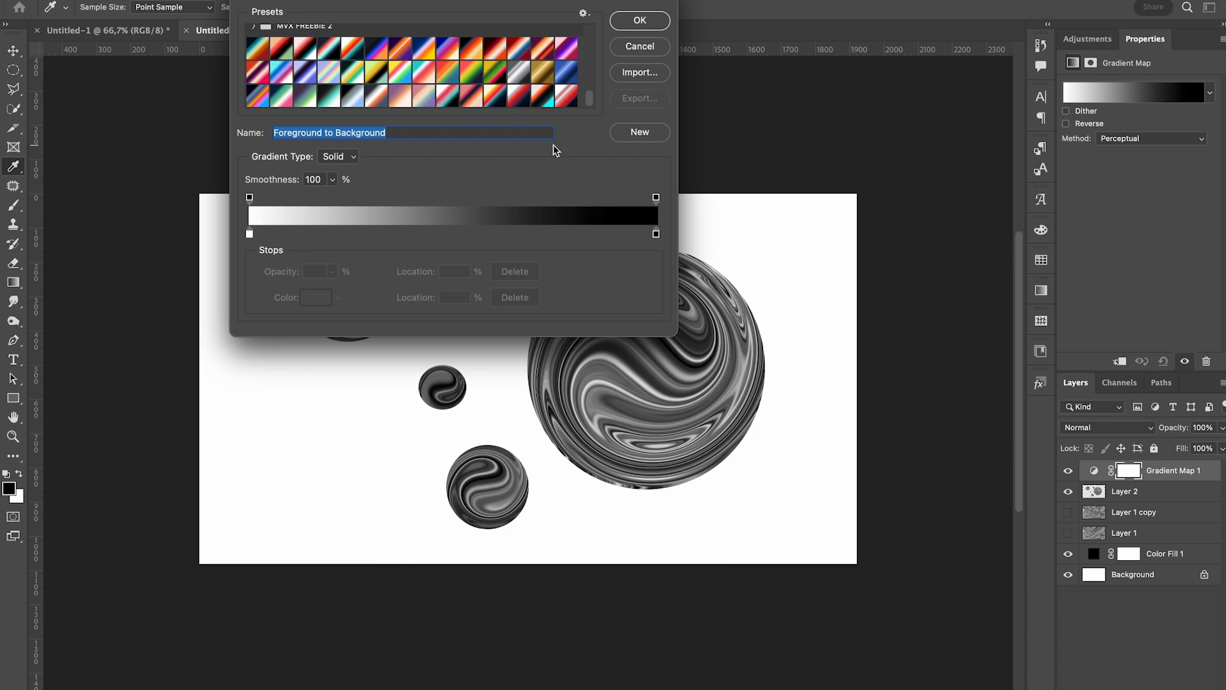
pyautogui.click(567, 97)
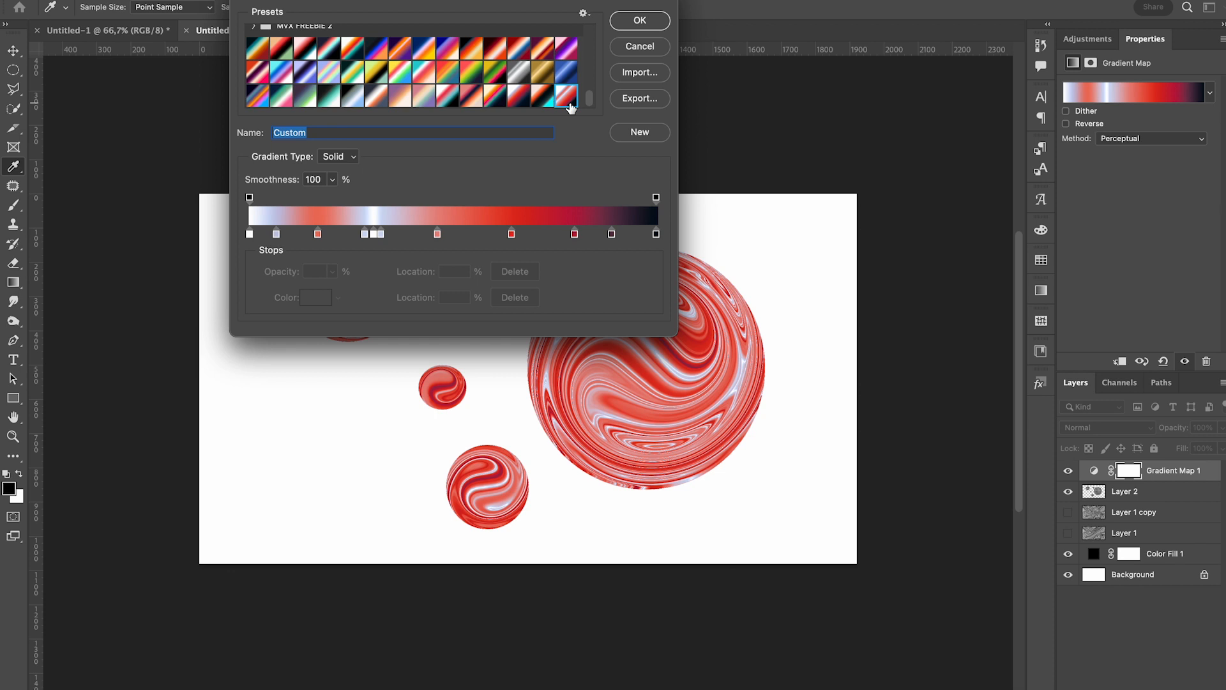
pyautogui.click(644, 26)
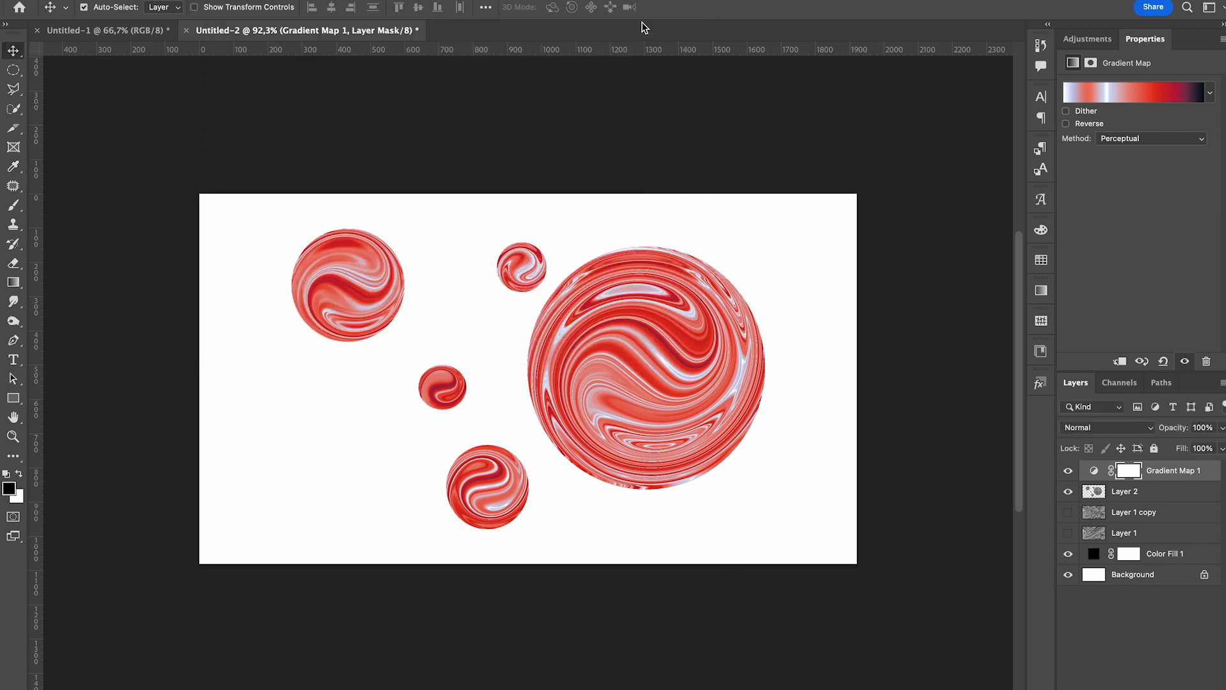
pyautogui.click(1066, 124)
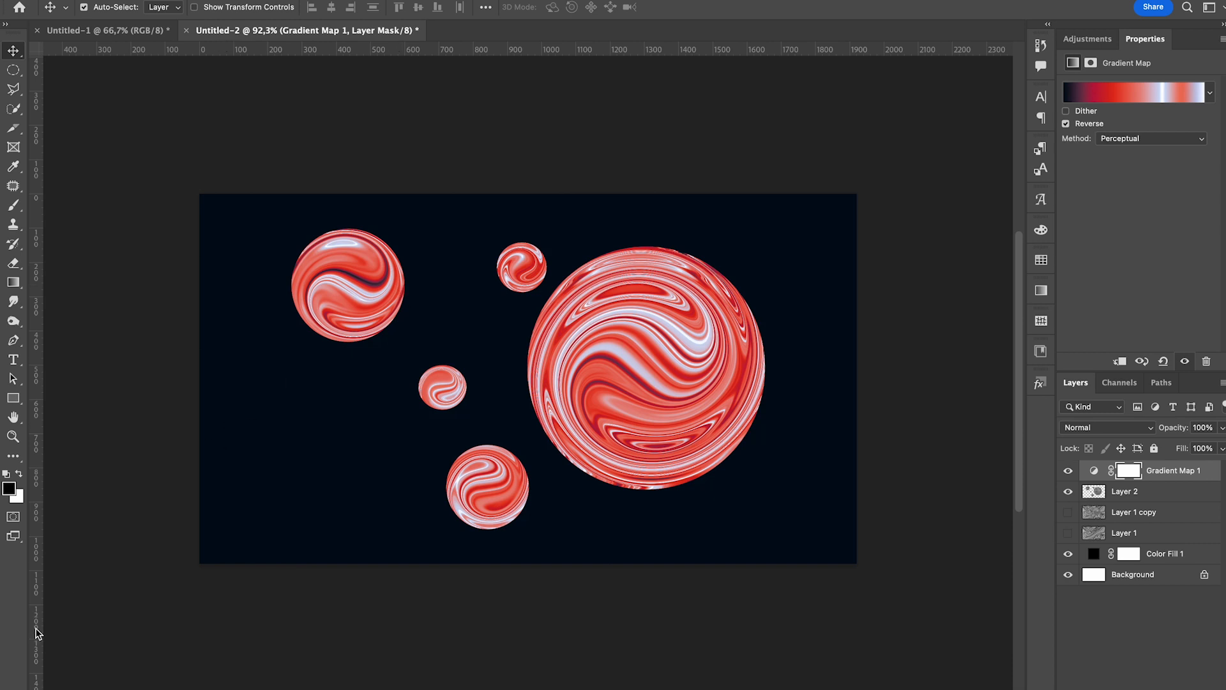
# - Place MVX-film-grain-2.jpg from the MVX texture pack 1 folder and scale it to 208.33% to cover the canvas
pyautogui.click(64, 686)
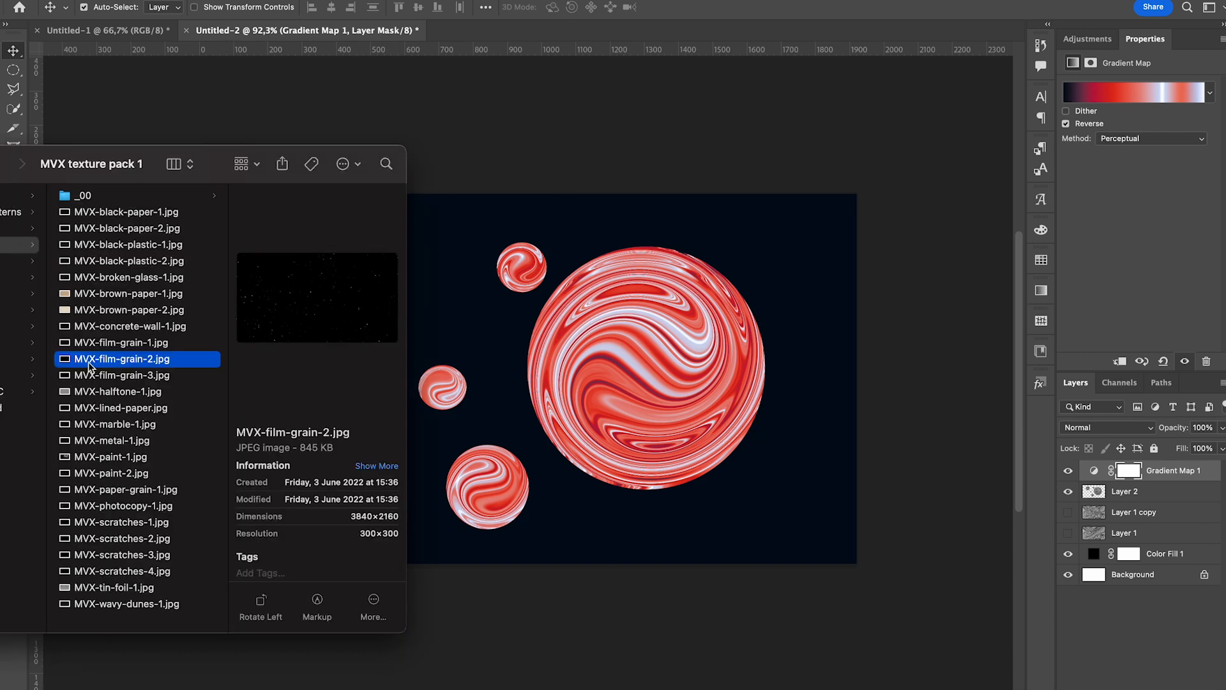
pyautogui.moveTo(89, 366); pyautogui.dragTo(648, 401)
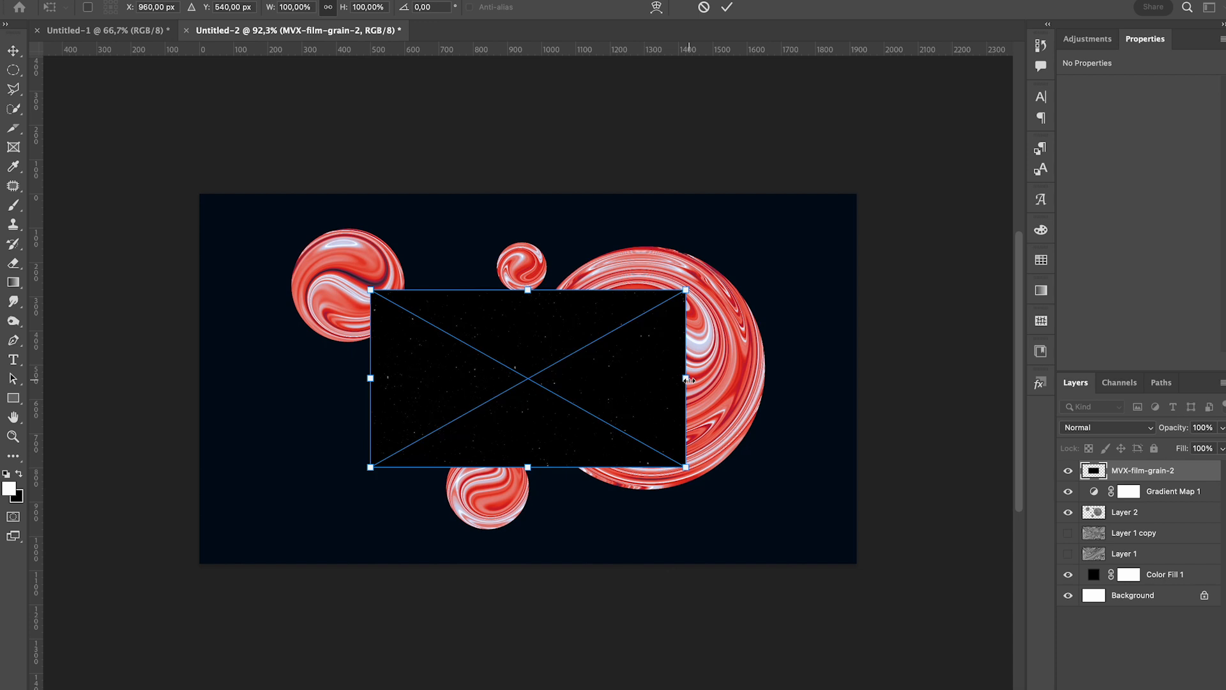
pyautogui.moveTo(687, 379); pyautogui.dragTo(857, 406)
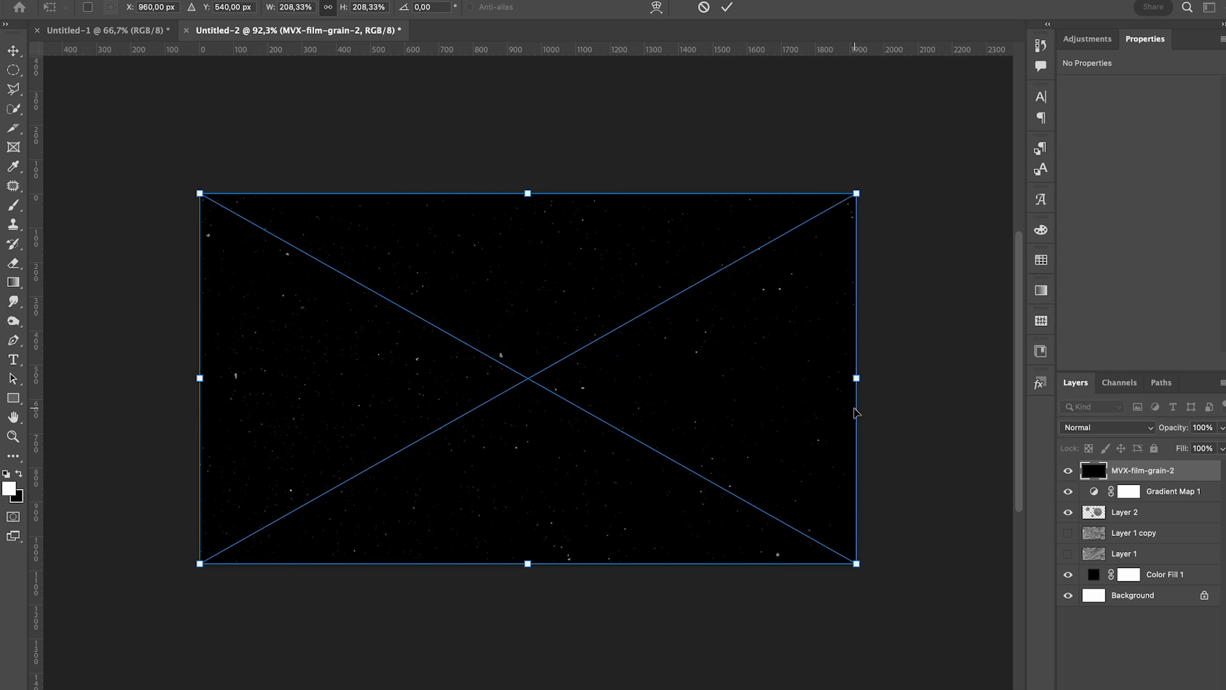
pyautogui.press('Return')
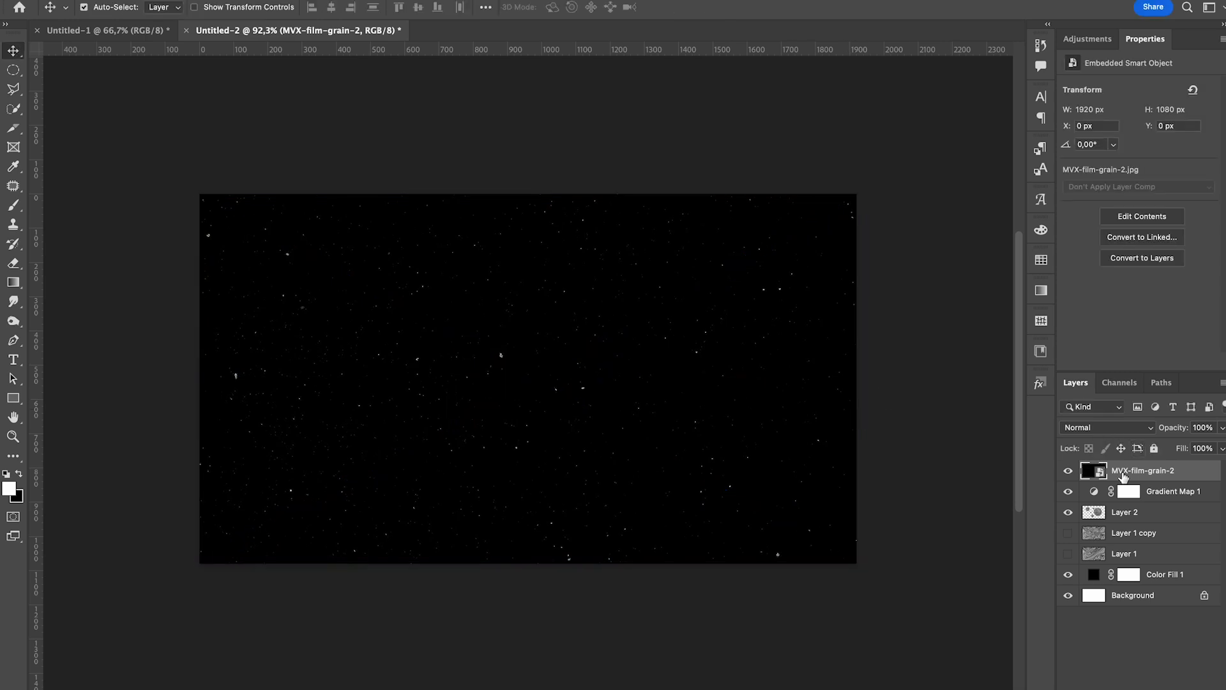
# - Set the blend mode of the MVX-film-grain-2 layer to Lighten
pyautogui.click(1101, 431)
pyautogui.press('Down')
pyautogui.press('Down')
pyautogui.press('Down')
pyautogui.press('Down')
pyautogui.press('Down')
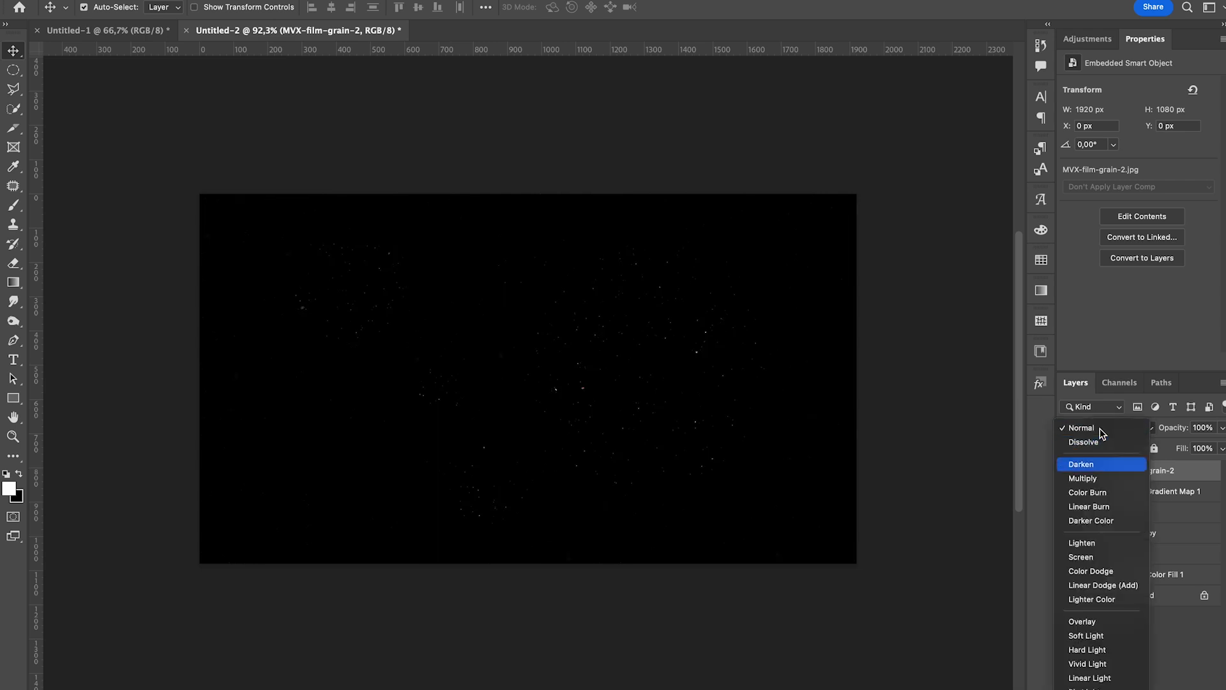
pyautogui.press('Down')
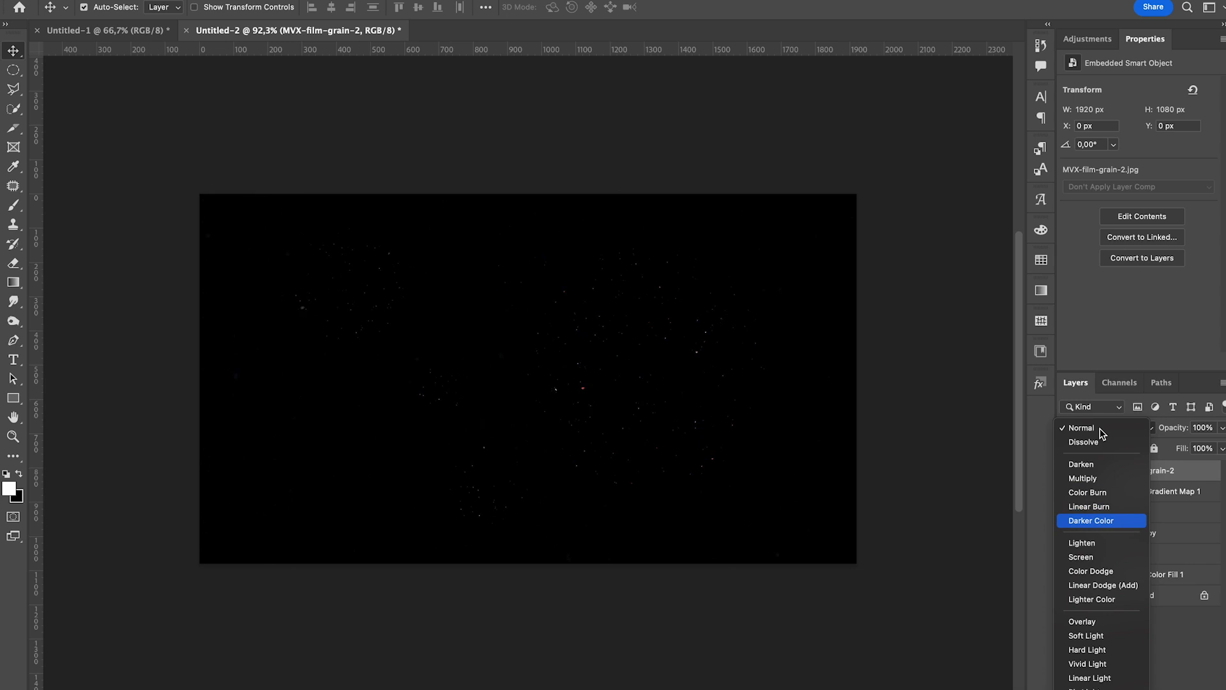
pyautogui.press('Down')
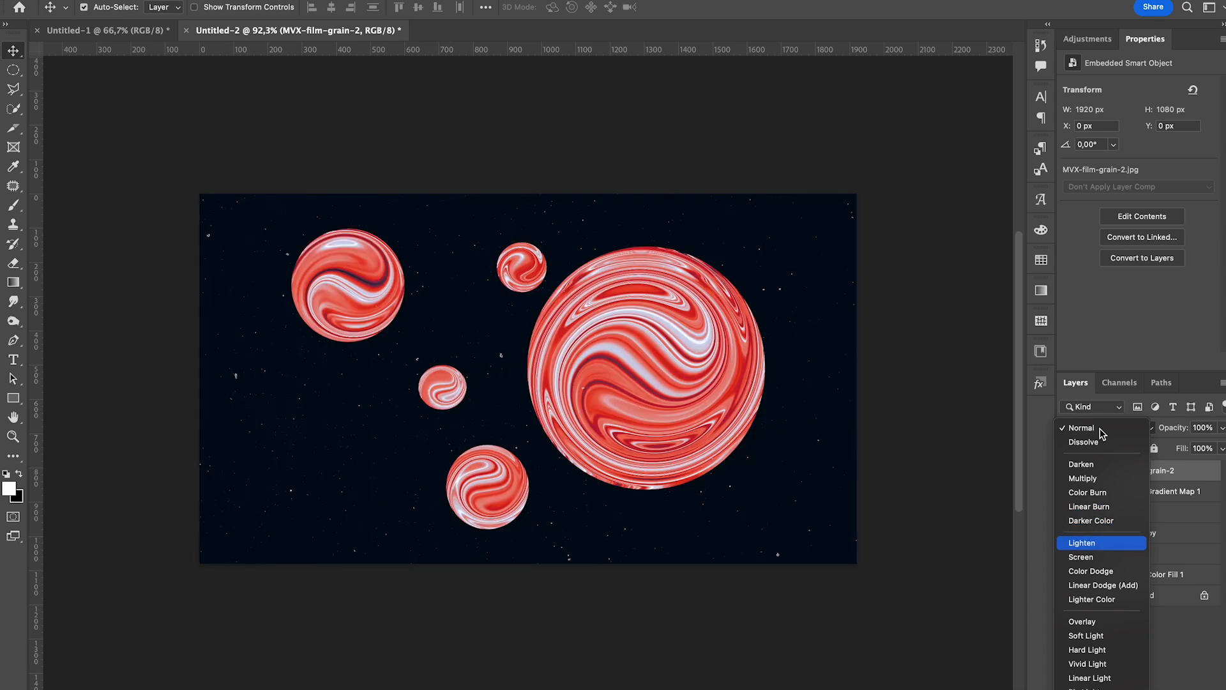
pyautogui.press('Return')
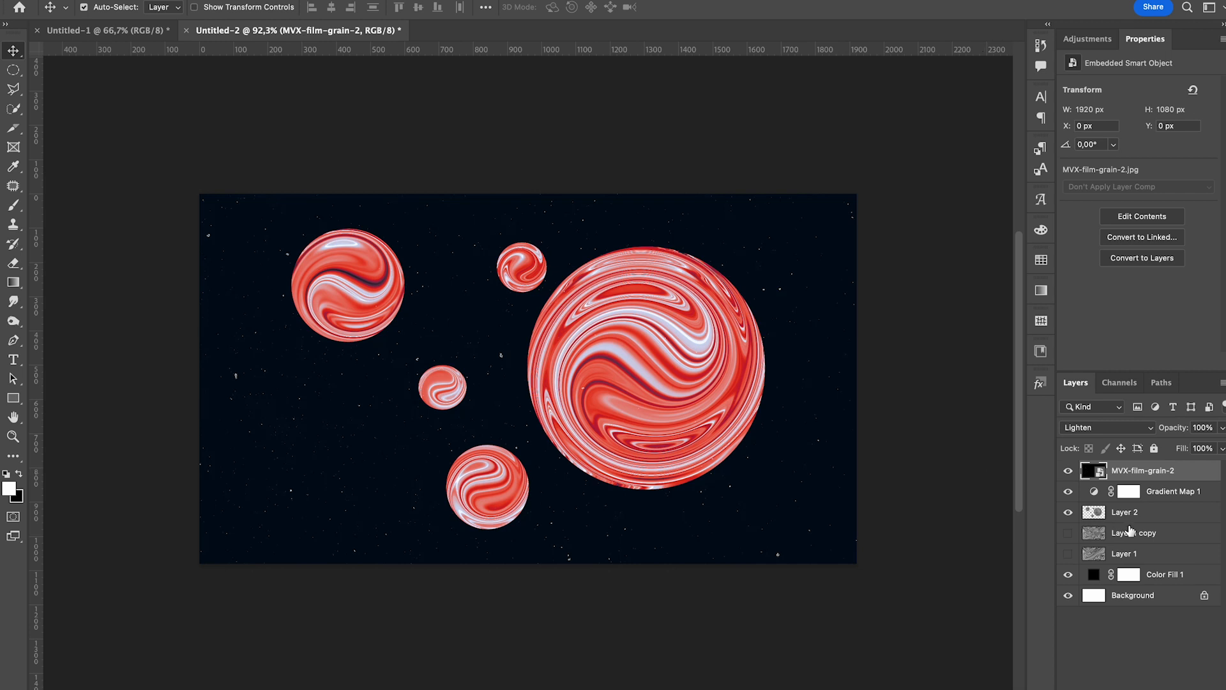
# - Convert Layer 2 with the swirled circles to a smart object
pyautogui.click(1176, 514)
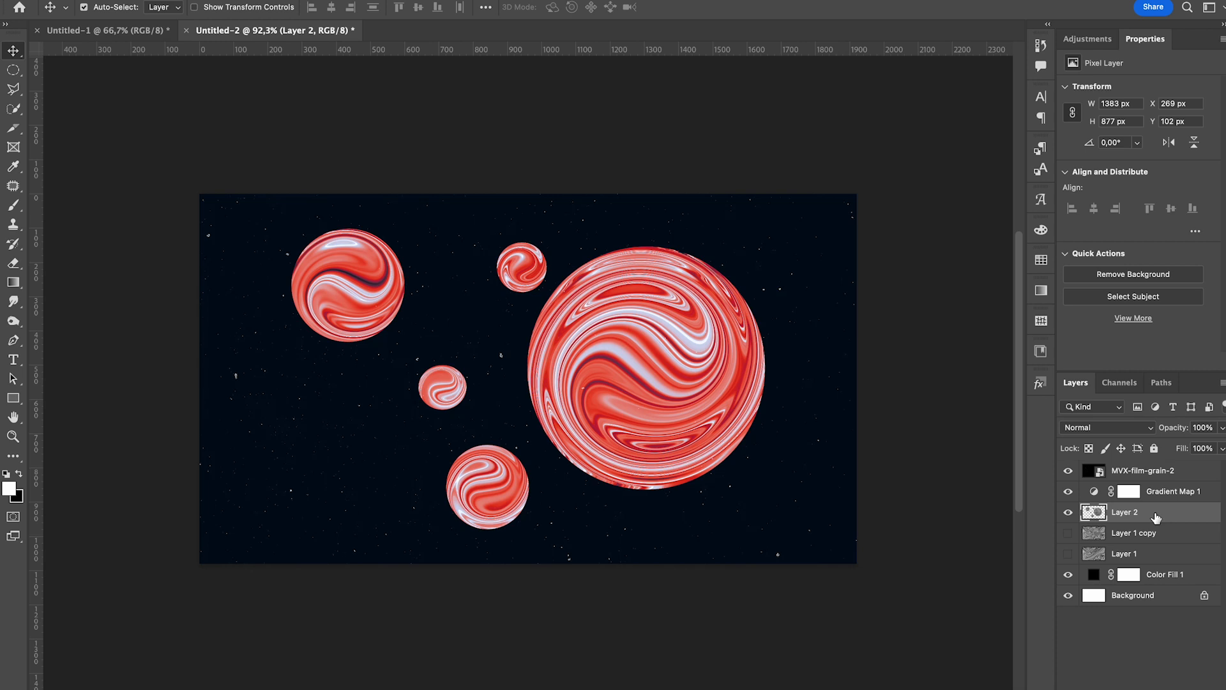
pyautogui.rightClick(1158, 512)
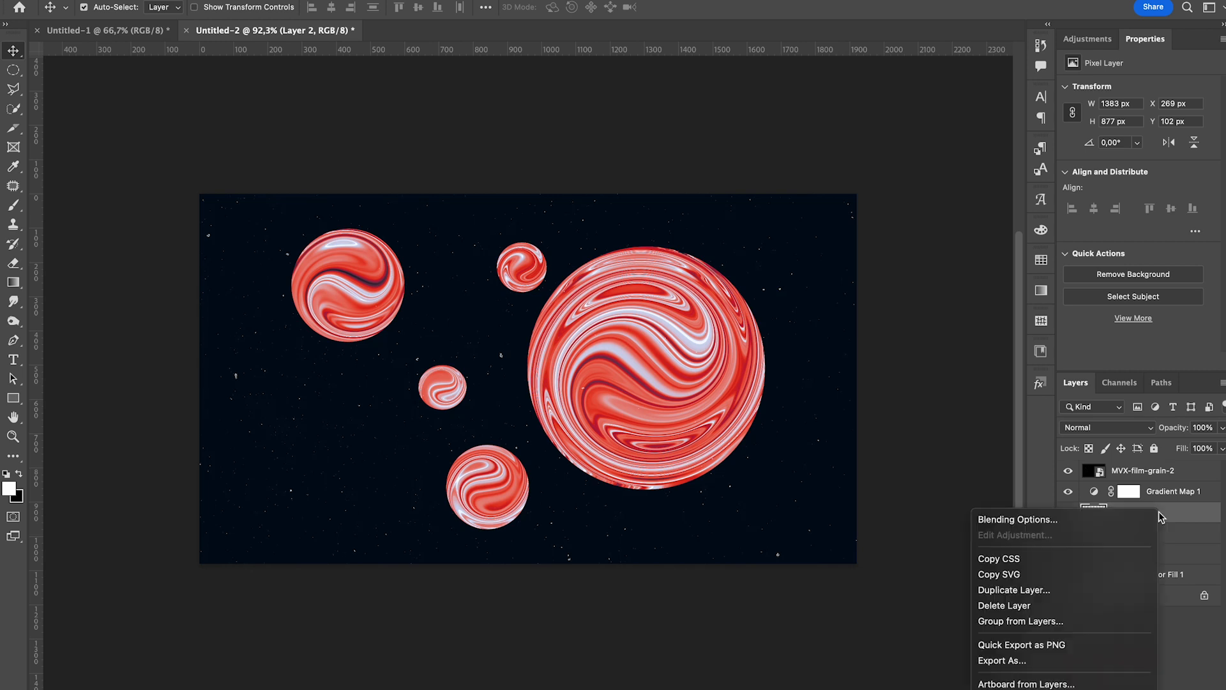
pyautogui.click(1020, 540)
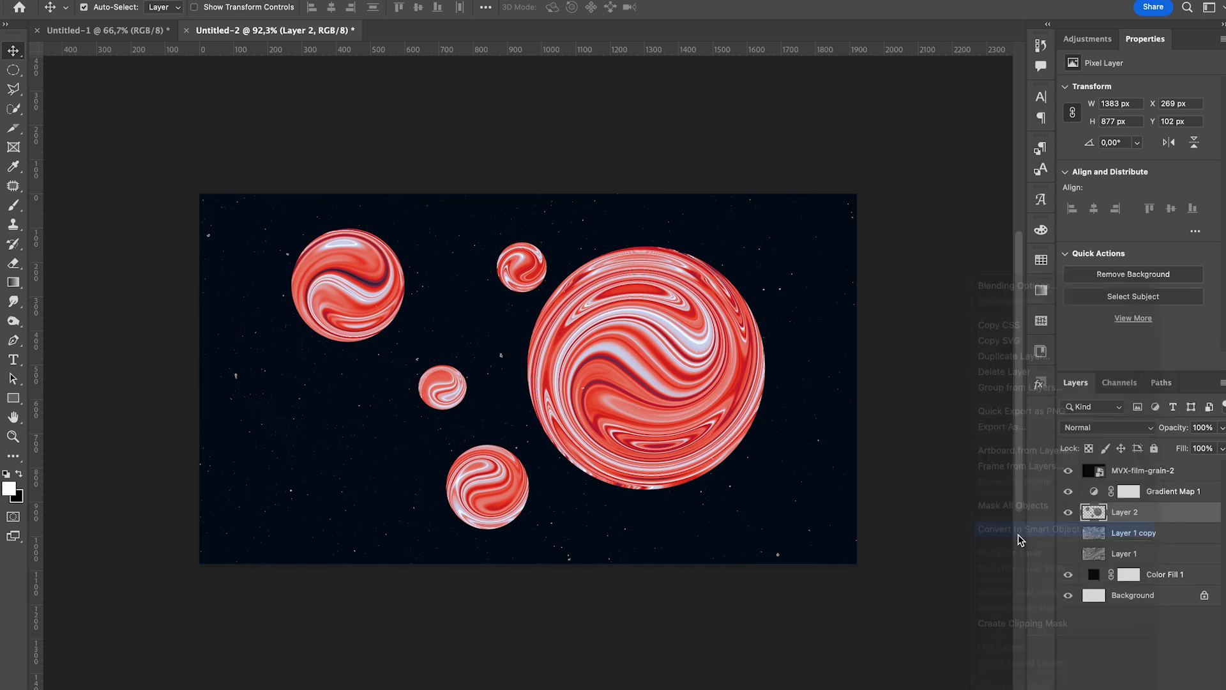
# - Add an Inner Shadow to Layer 2 at a -30° angle with a distance of 63 px and a size of 73 px
pyautogui.doubleClick(1162, 518)
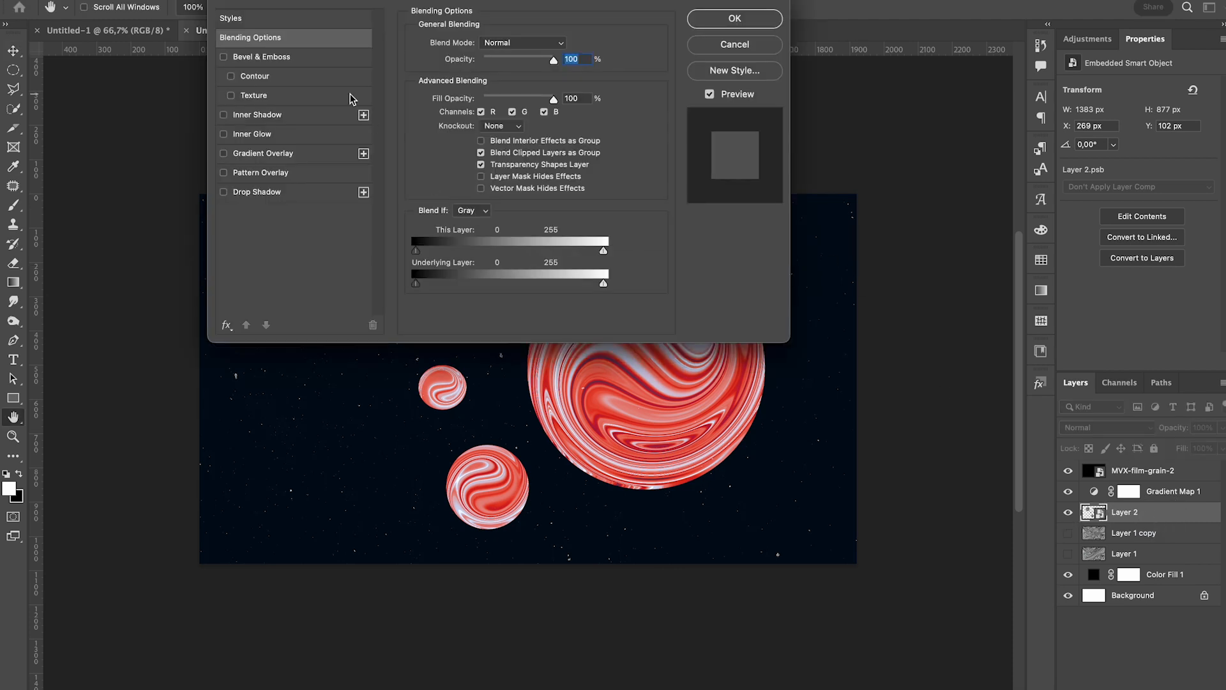
pyautogui.moveTo(312, 9); pyautogui.dragTo(711, 0)
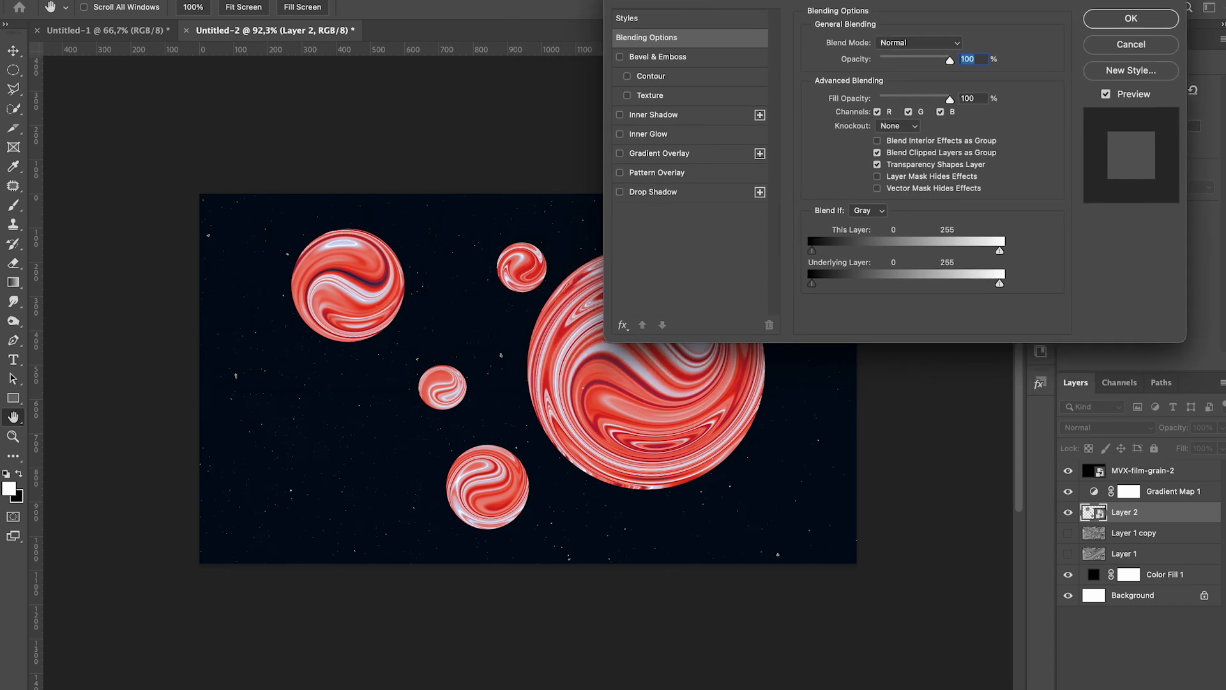
pyautogui.click(657, 115)
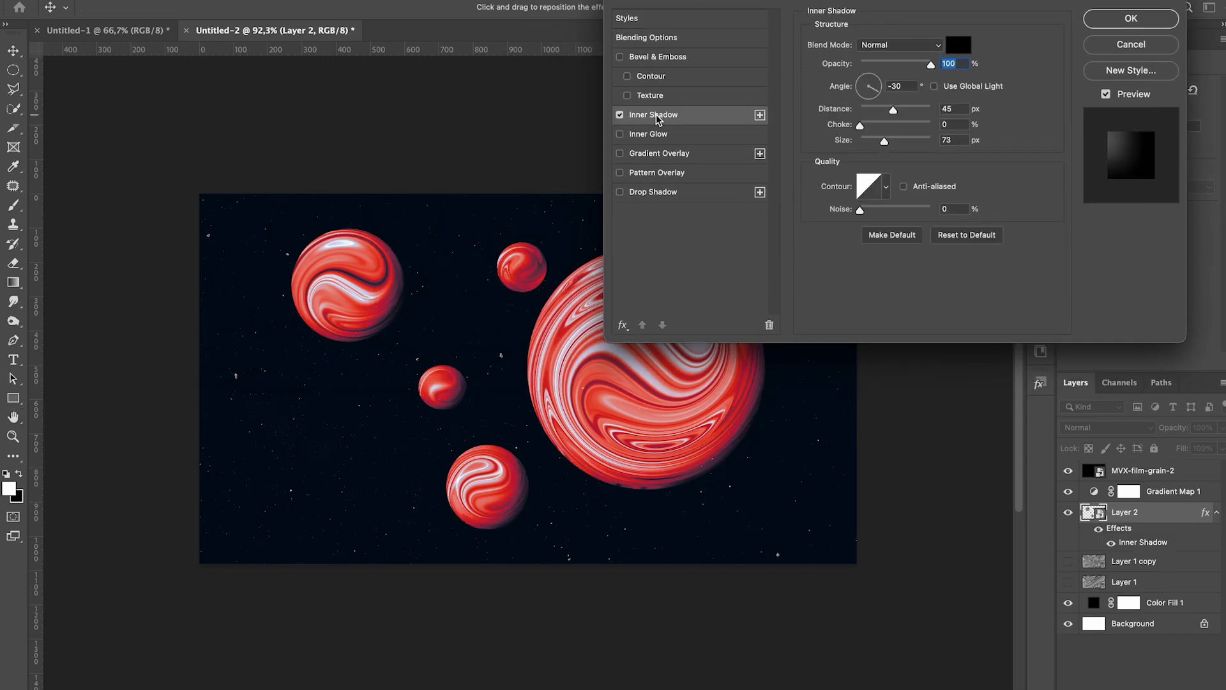
pyautogui.moveTo(894, 113)
pyautogui.mouseDown()
pyautogui.moveTo(916, 114)
pyautogui.moveTo(891, 114)
pyautogui.moveTo(902, 117)
pyautogui.mouseUp()
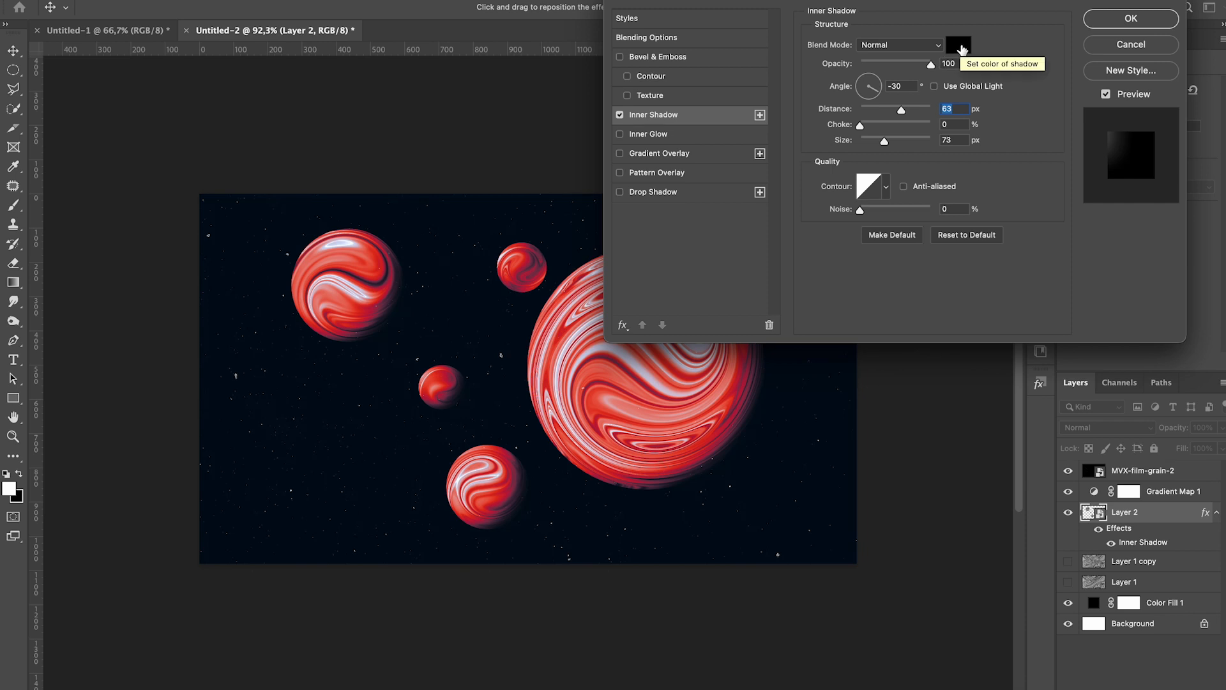
# - Sample the dark navy background colour 000b17 for the inner shadow, fine-tune the shadow's offset and softness, and apply the layer style
pyautogui.click(961, 48)
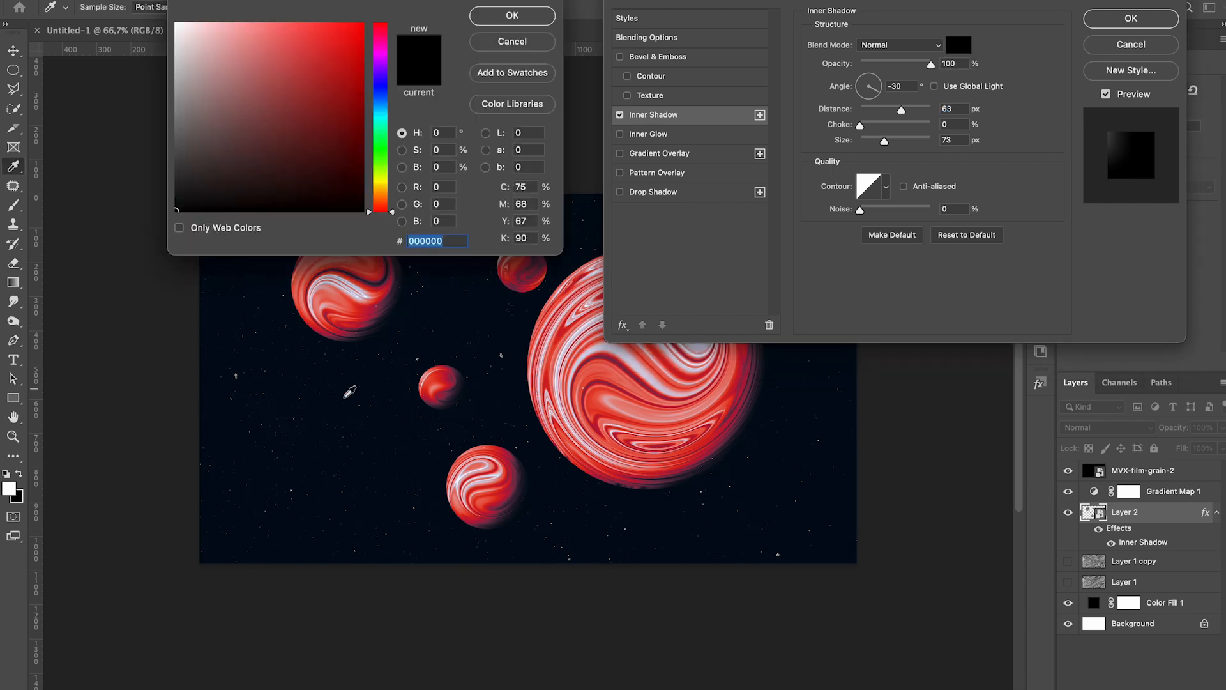
pyautogui.click(378, 450)
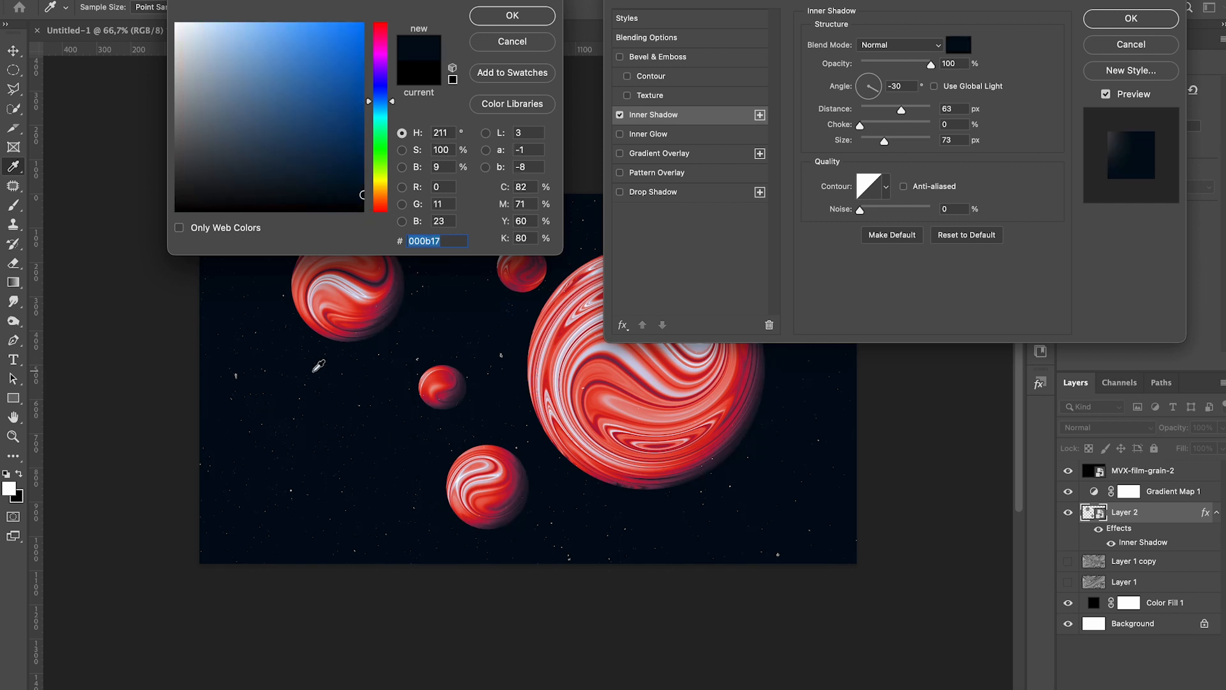
pyautogui.click(510, 17)
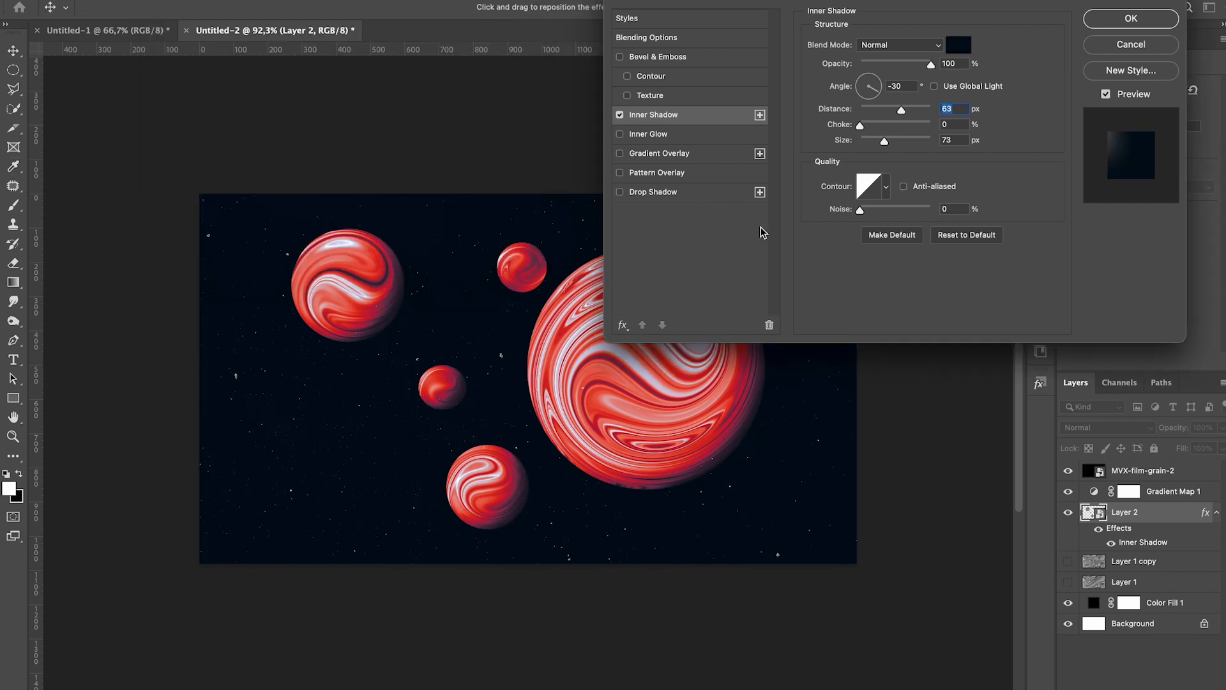
pyautogui.moveTo(901, 110); pyautogui.dragTo(883, 142)
pyautogui.click(1131, 19)
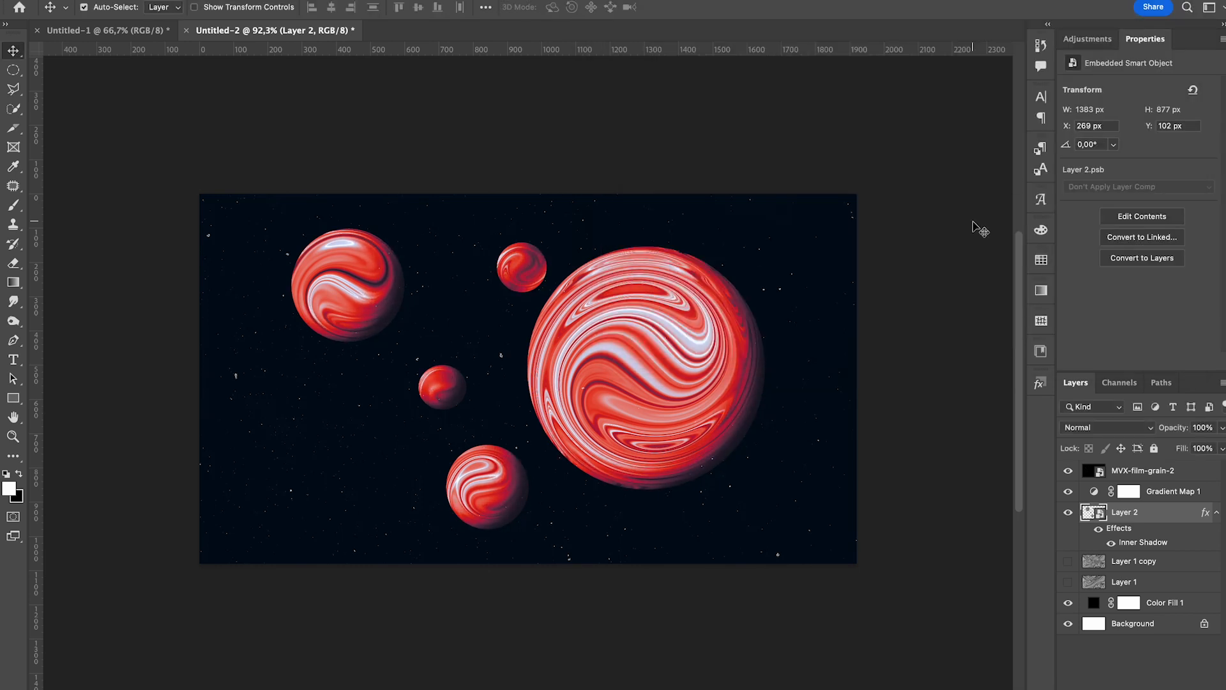